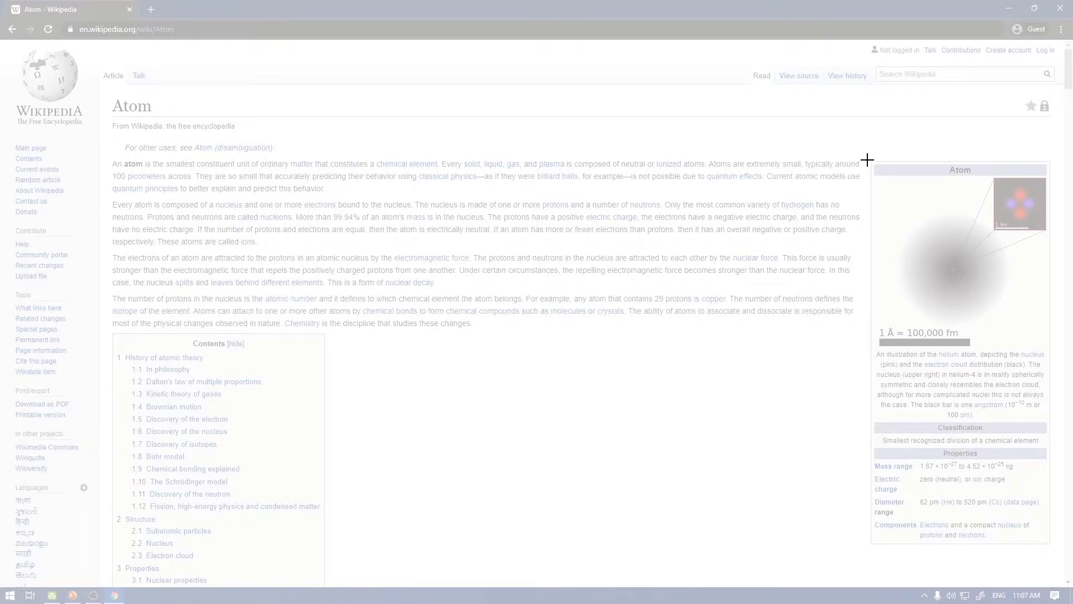
# - Clip the Atom infobox illustration with its caption from the Wikipedia page into slide 4 and move it to the slide's upper-right corner
pyautogui.moveTo(867, 160); pyautogui.dragTo(1053, 425)
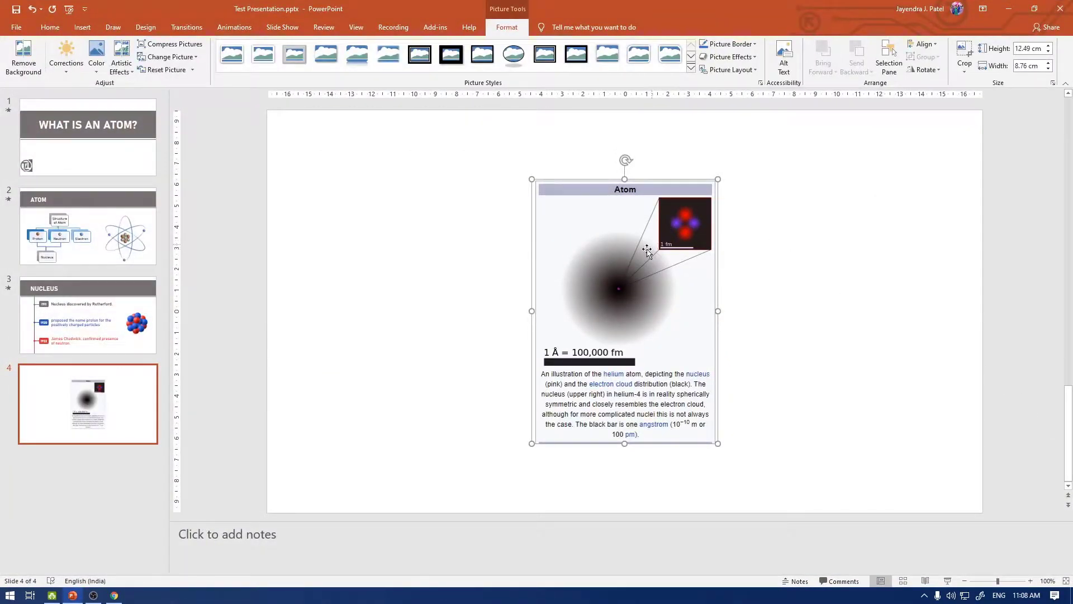
pyautogui.moveTo(650, 246)
pyautogui.mouseDown()
pyautogui.moveTo(809, 229)
pyautogui.moveTo(580, 245)
pyautogui.moveTo(641, 255)
pyautogui.mouseUp()
pyautogui.moveTo(621, 347); pyautogui.dragTo(801, 310)
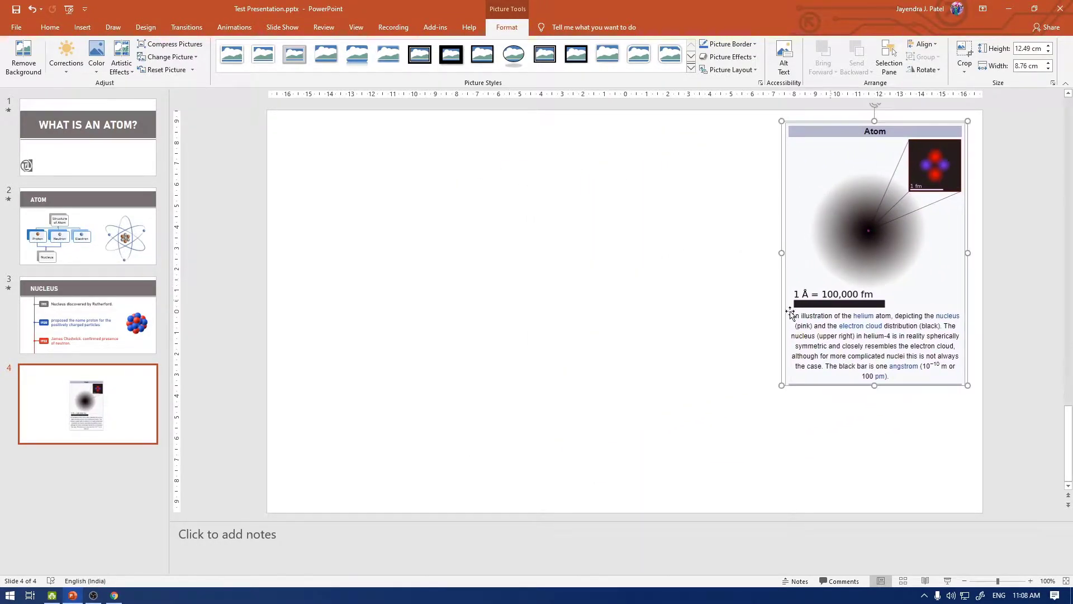
pyautogui.click(737, 317)
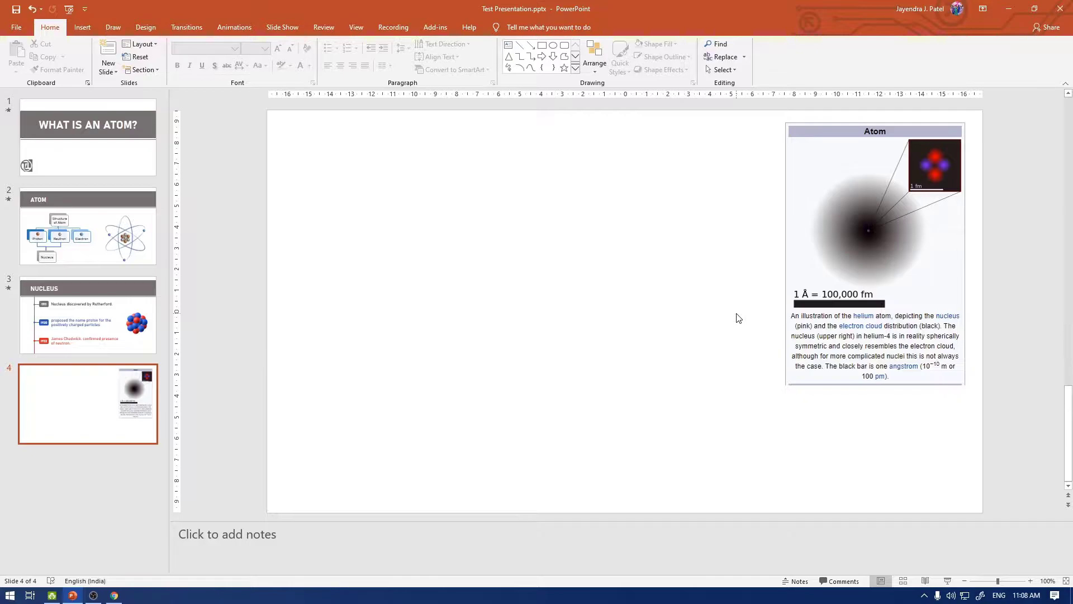
# - Add a blank slide after slide 4 and open the screen recorder over the Wikipedia Atom page
pyautogui.click(99, 424)
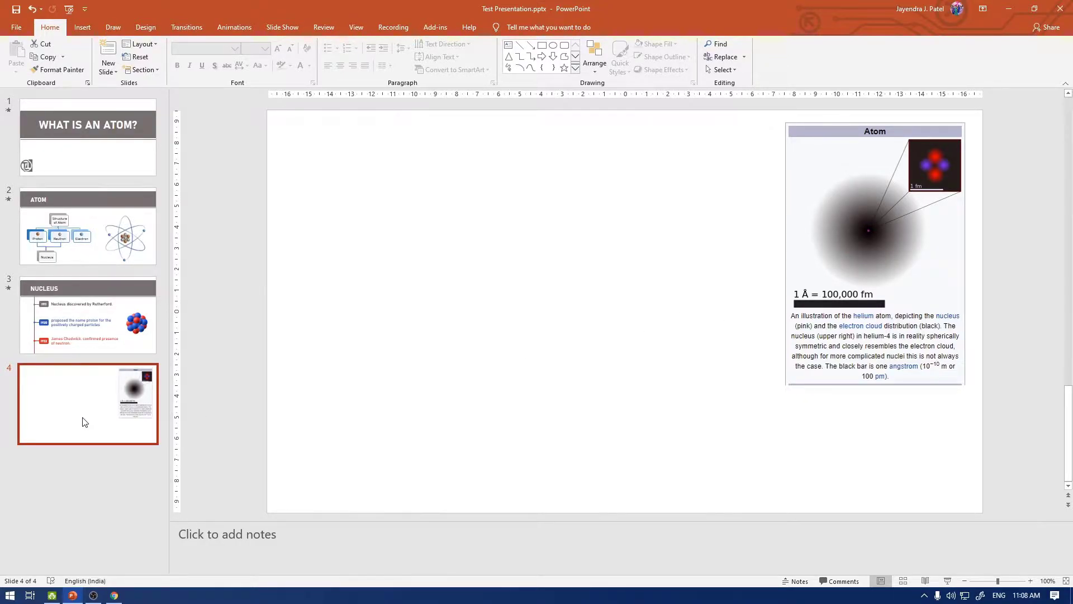
pyautogui.press('Return')
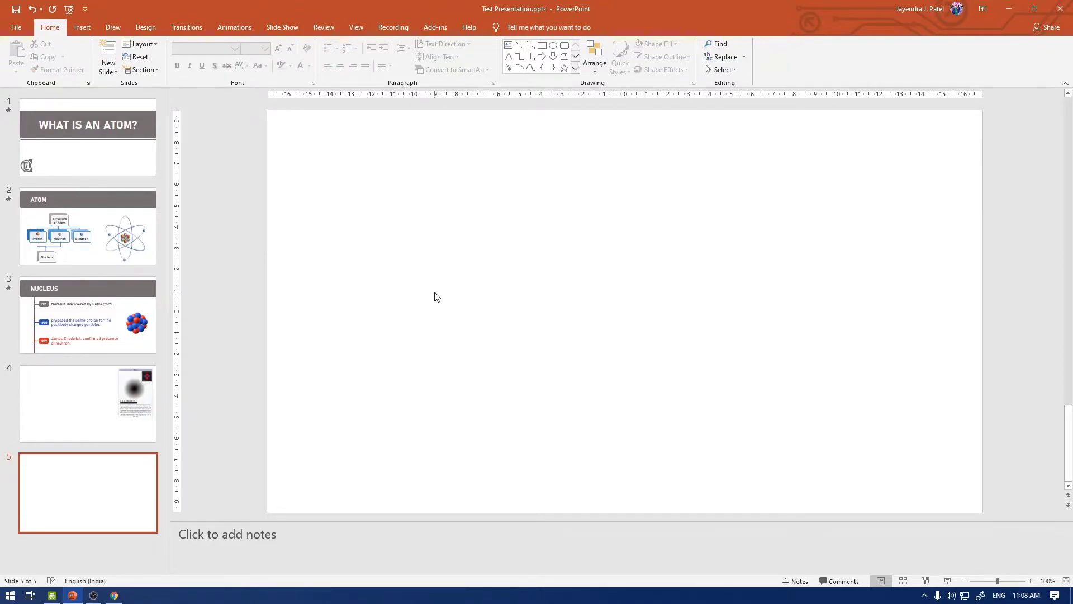
pyautogui.click(393, 27)
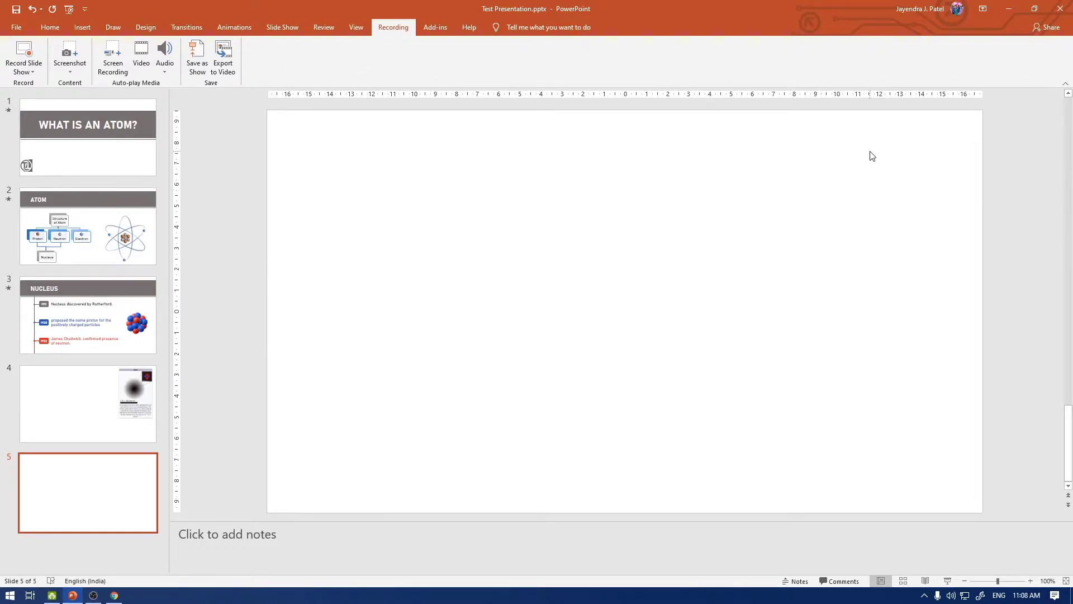
pyautogui.click(114, 595)
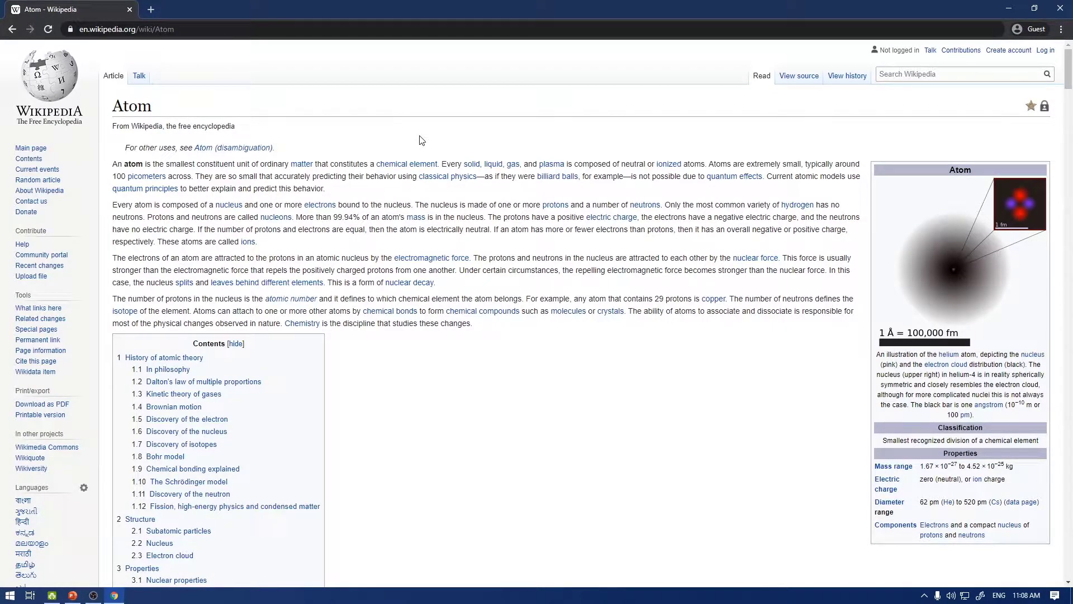
pyautogui.click(71, 596)
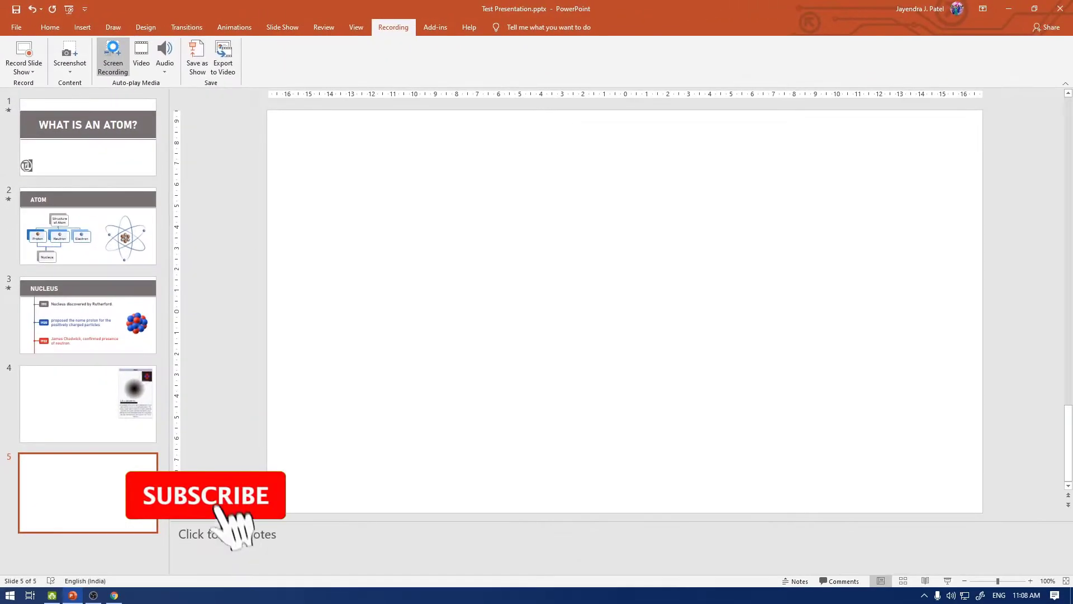
pyautogui.click(114, 52)
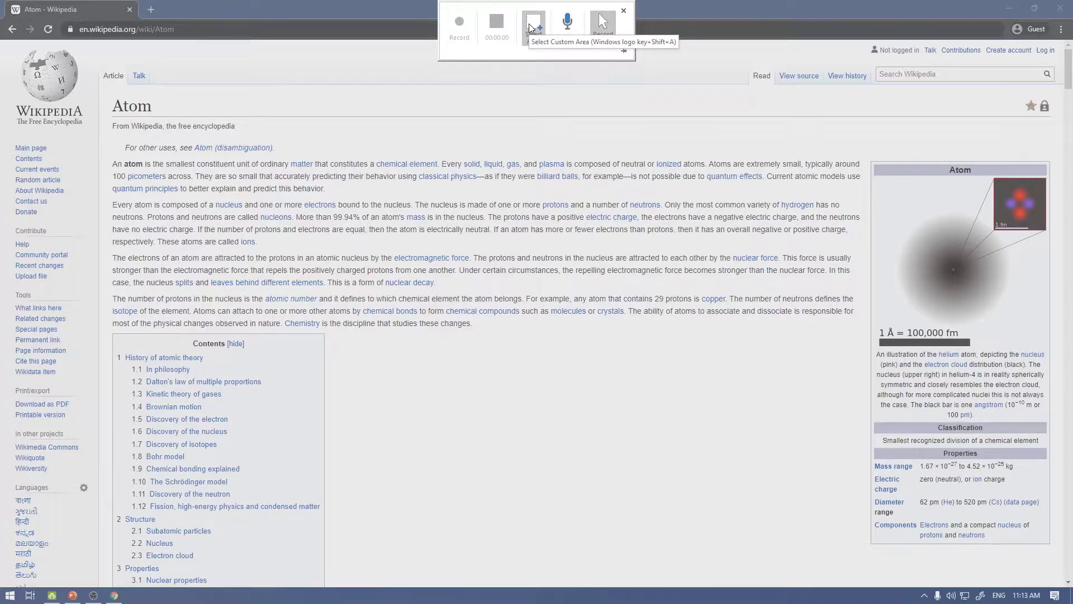
# - Set the recording area to the article part of the Wikipedia page, without the site sidebar, and start recording
pyautogui.click(529, 28)
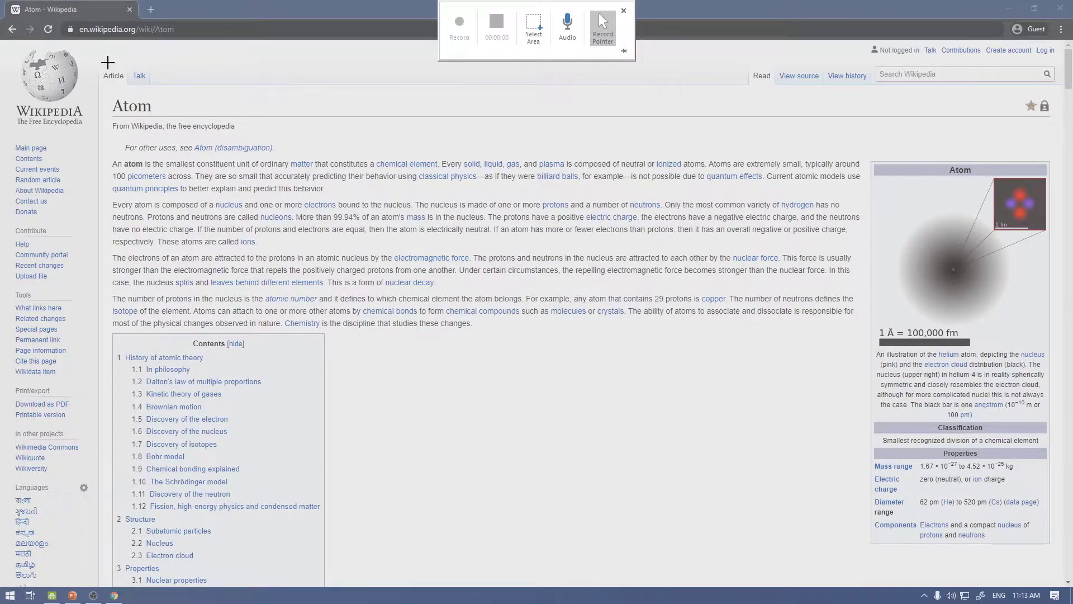
pyautogui.moveTo(99, 40); pyautogui.dragTo(1060, 582)
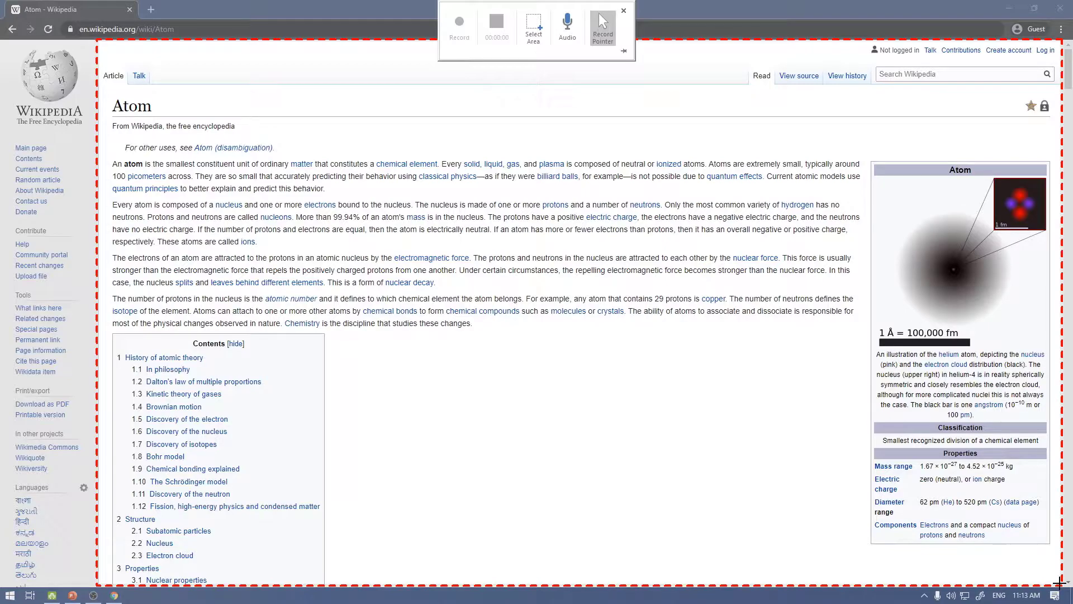
pyautogui.moveTo(1059, 582); pyautogui.dragTo(1059, 582)
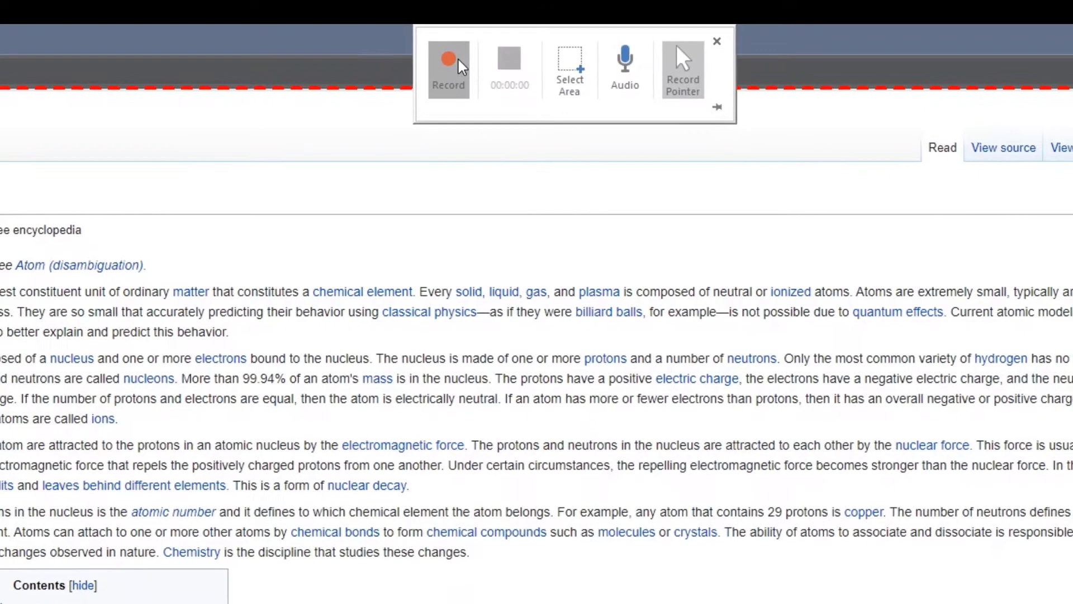
pyautogui.click(457, 64)
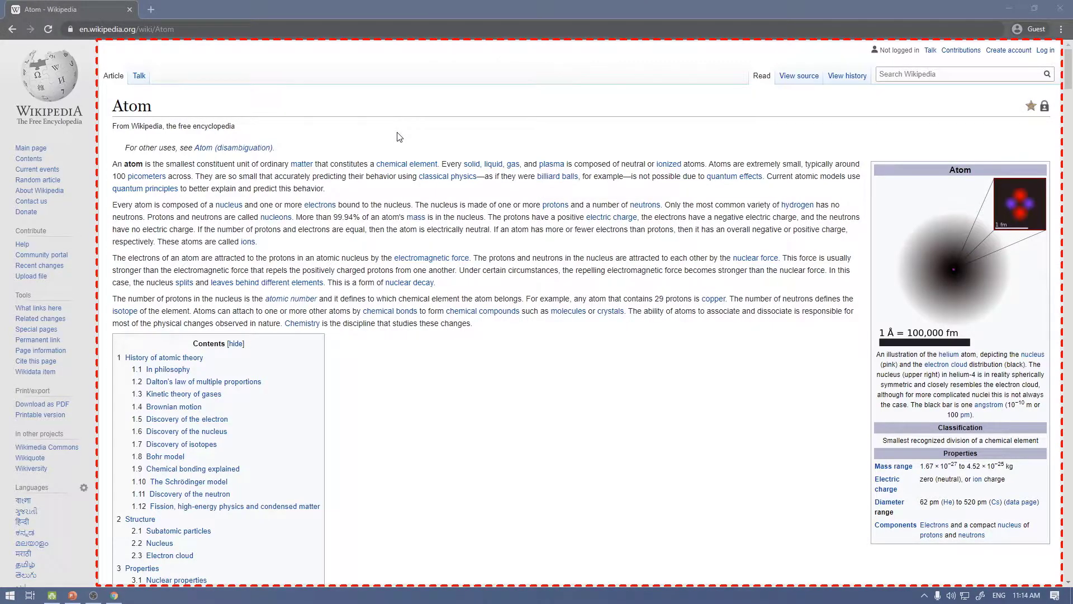
# - Record a scroll through the Atom article down to the Formation and Earth sections, and stop the recording
pyautogui.scroll(-3, 520, 269)
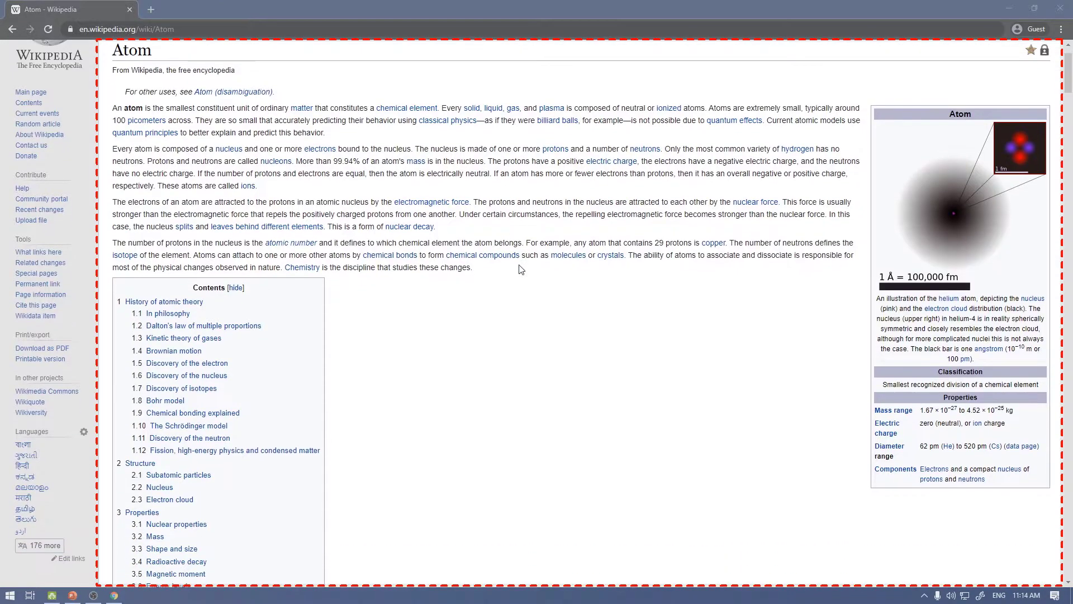
pyautogui.scroll(1, 520, 270)
pyautogui.scroll(-12, 520, 270)
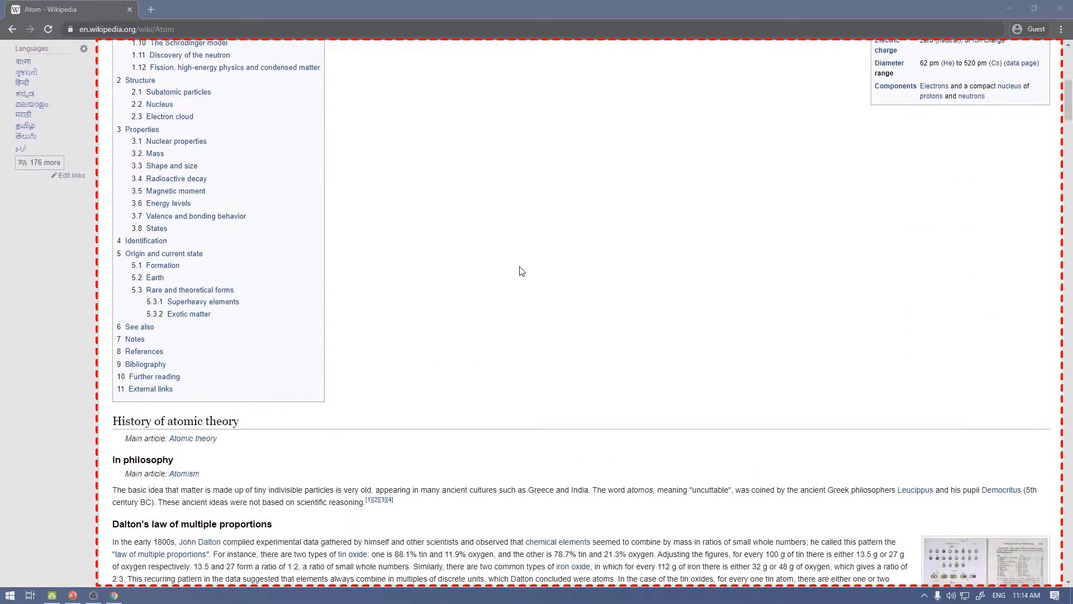
pyautogui.scroll(-20, 521, 270)
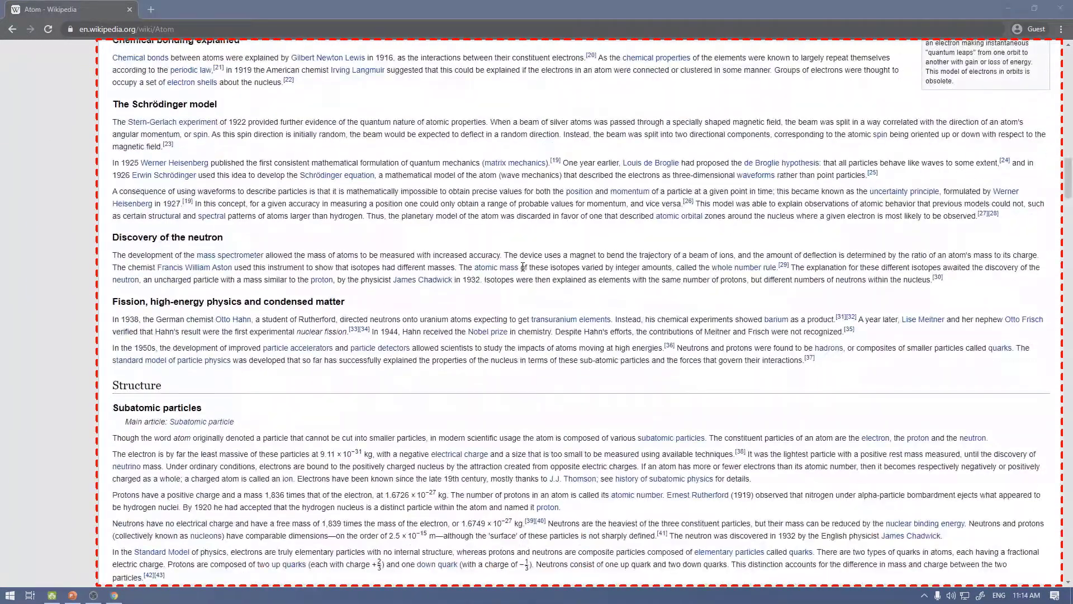
pyautogui.scroll(-20, 524, 266)
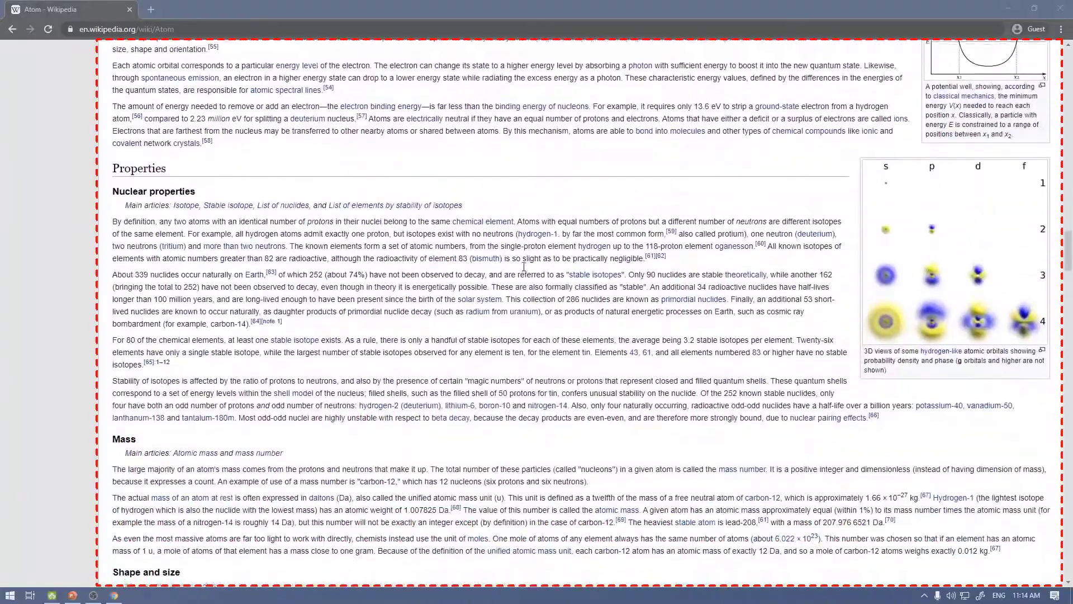
pyautogui.scroll(-10, 523, 267)
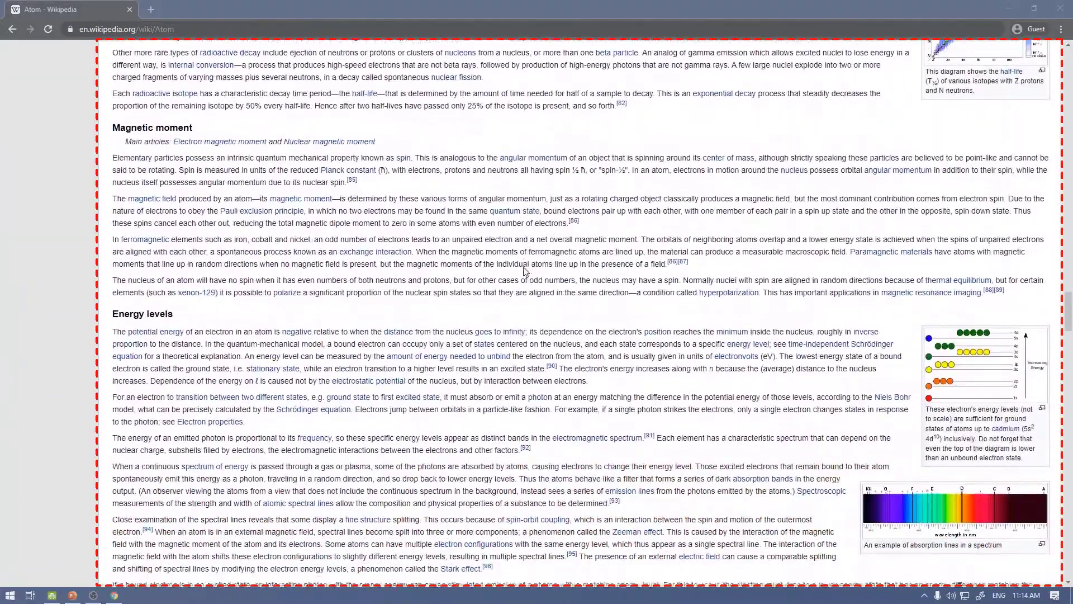
pyautogui.scroll(-15, 525, 272)
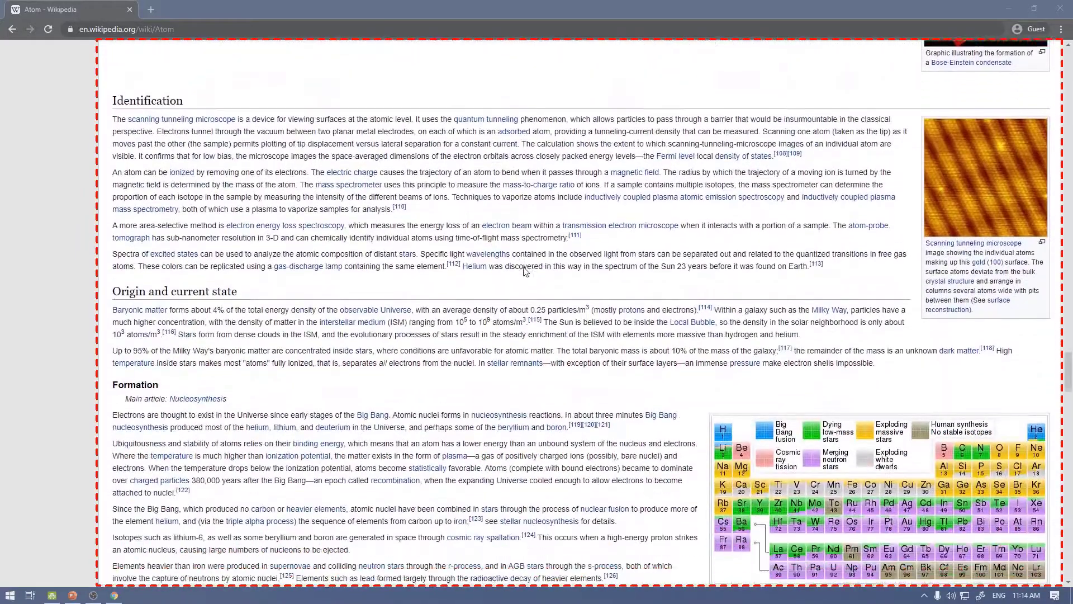
pyautogui.scroll(-1, 526, 271)
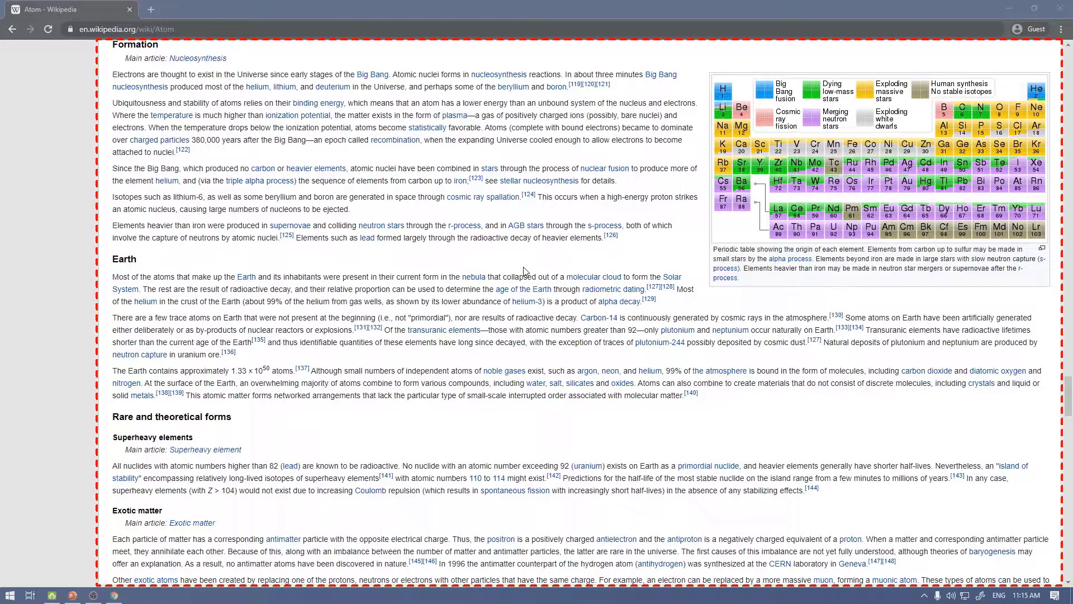
pyautogui.moveTo(542, 4)
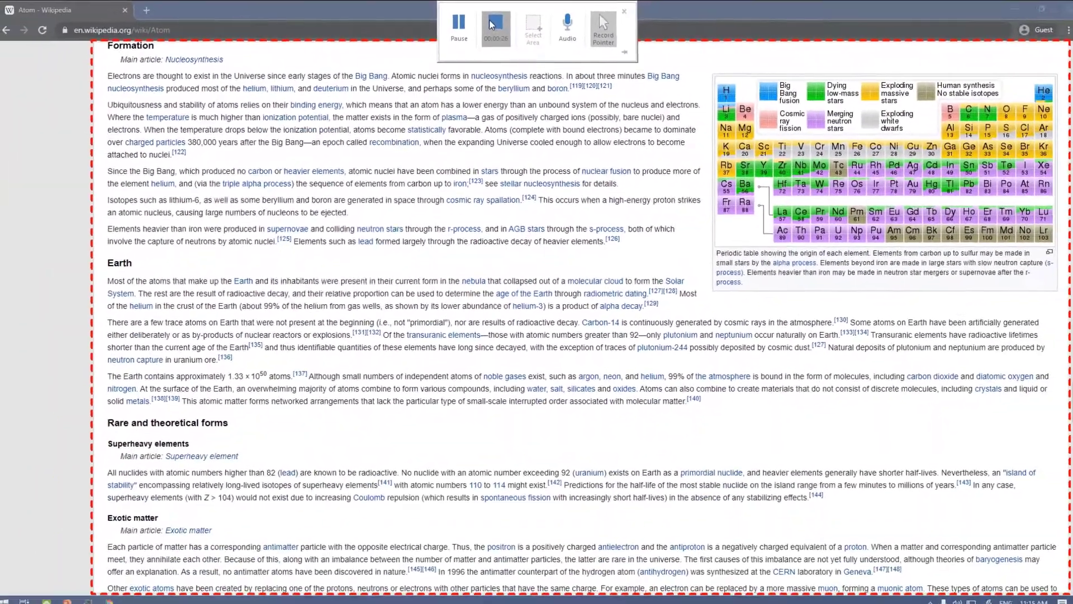
pyautogui.click(495, 49)
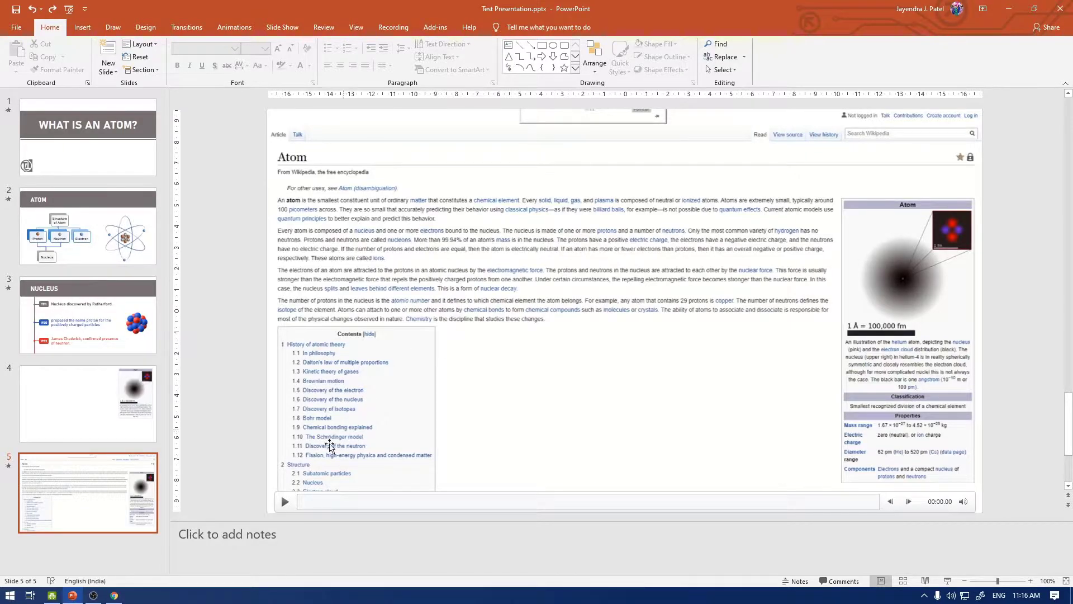
# - Play the screen recording on slide 5, skipping ahead to its middle and its end
pyautogui.click(285, 502)
pyautogui.click(285, 503)
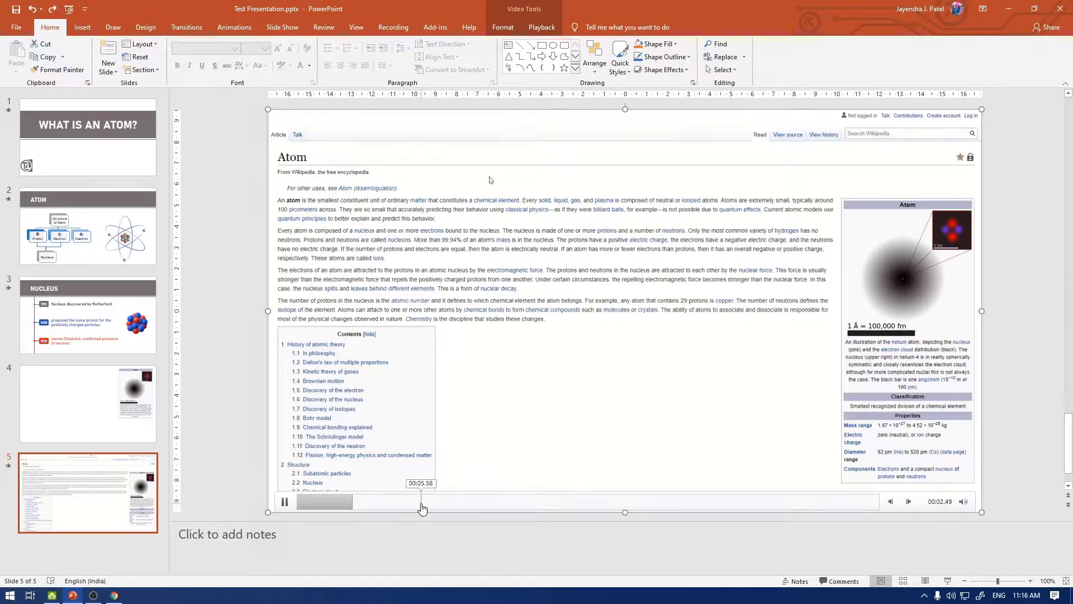
pyautogui.click(511, 502)
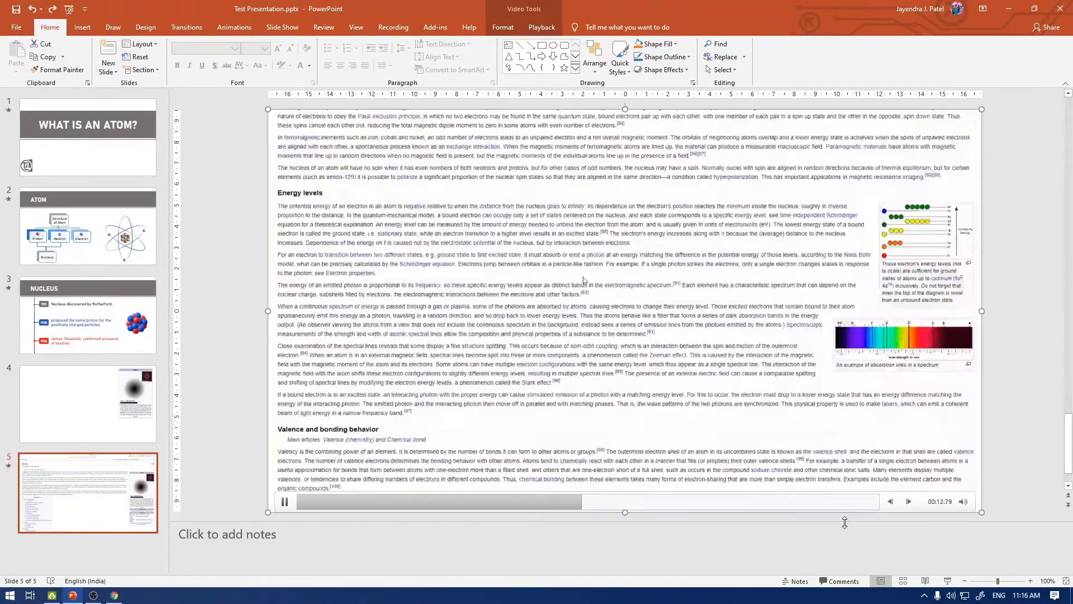
pyautogui.click(853, 502)
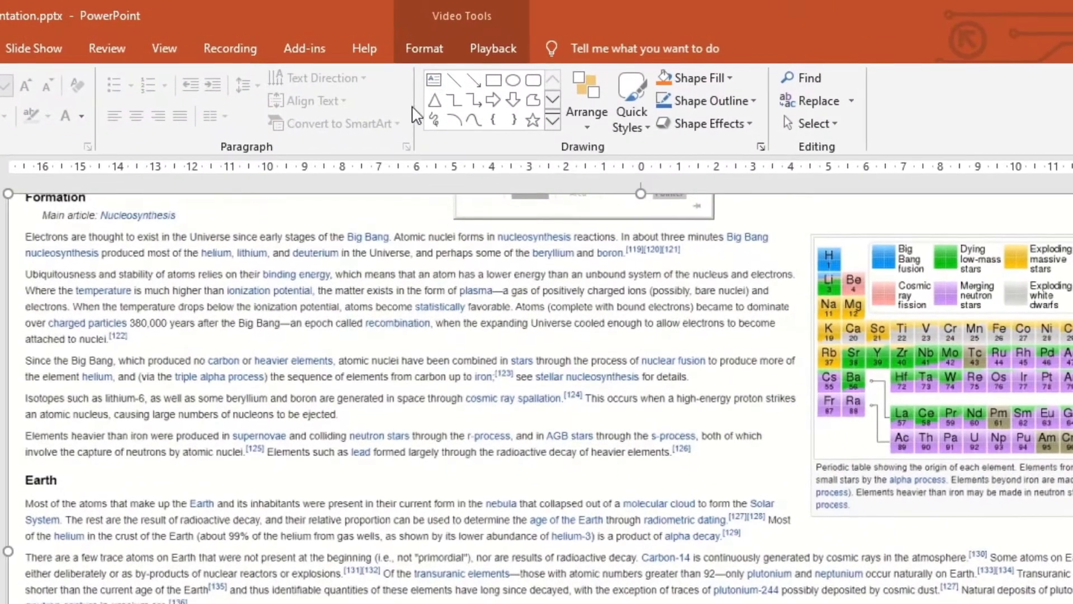
# - Trim the recording to start at 00:01.371 and end at 00:22.286, and play the trimmed video
pyautogui.click(493, 48)
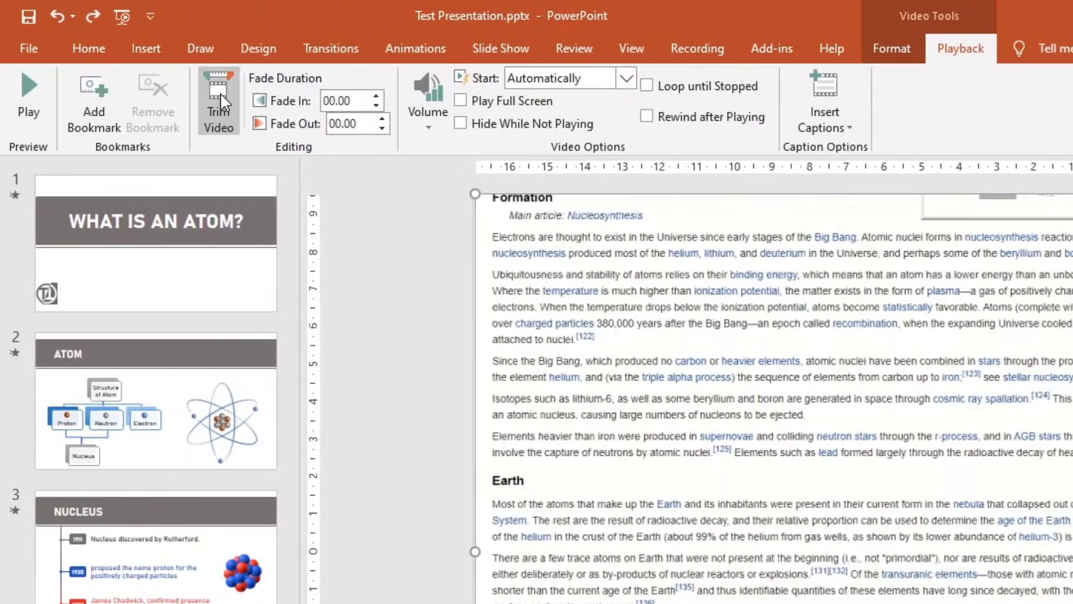
pyautogui.click(220, 93)
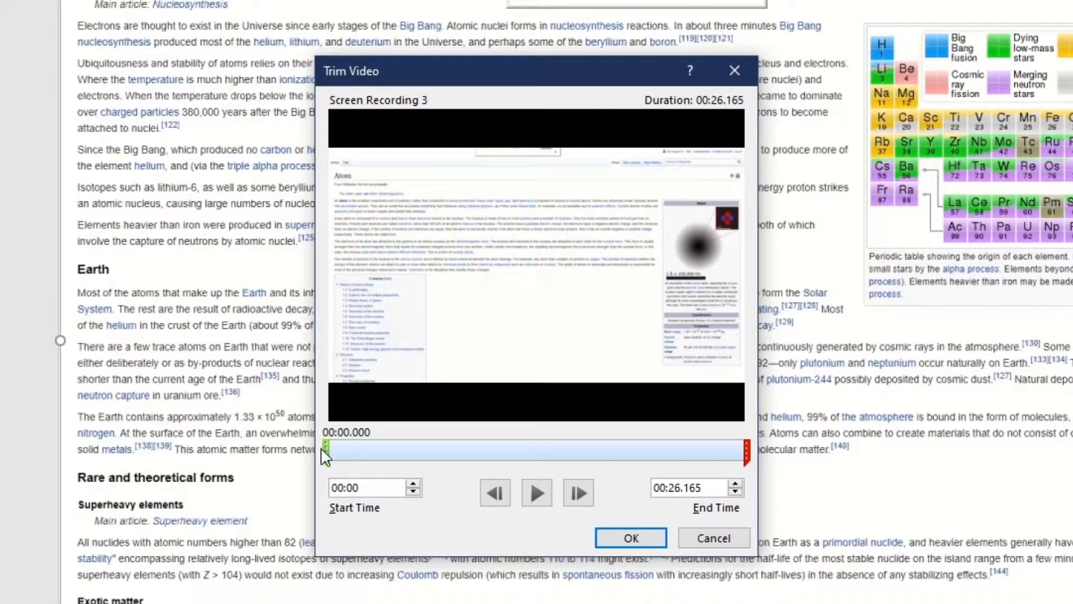
pyautogui.moveTo(325, 449); pyautogui.dragTo(348, 449)
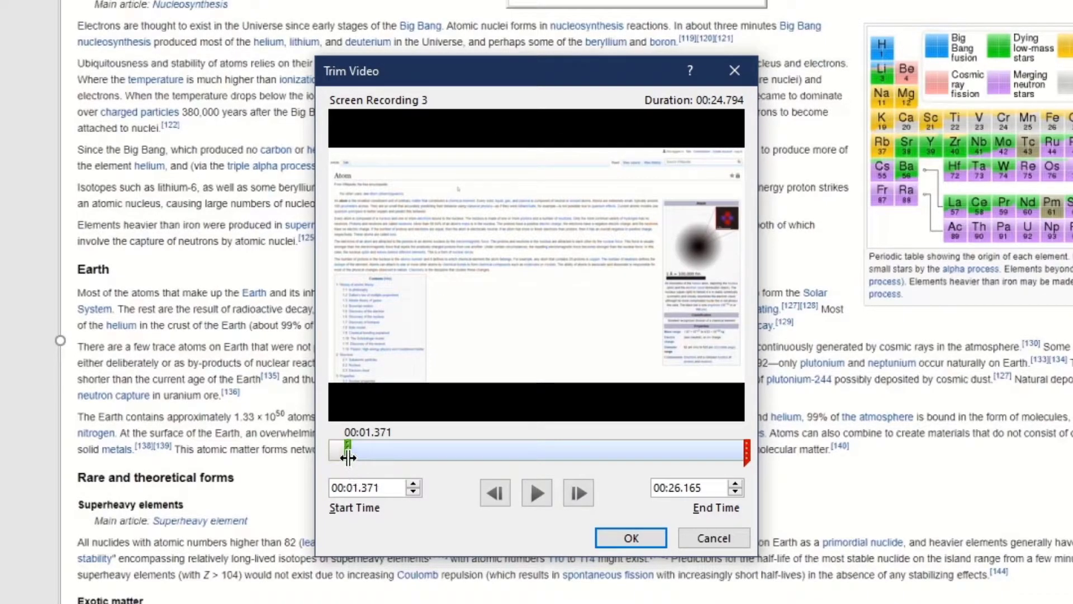
pyautogui.click(749, 457)
pyautogui.moveTo(748, 457); pyautogui.dragTo(686, 460)
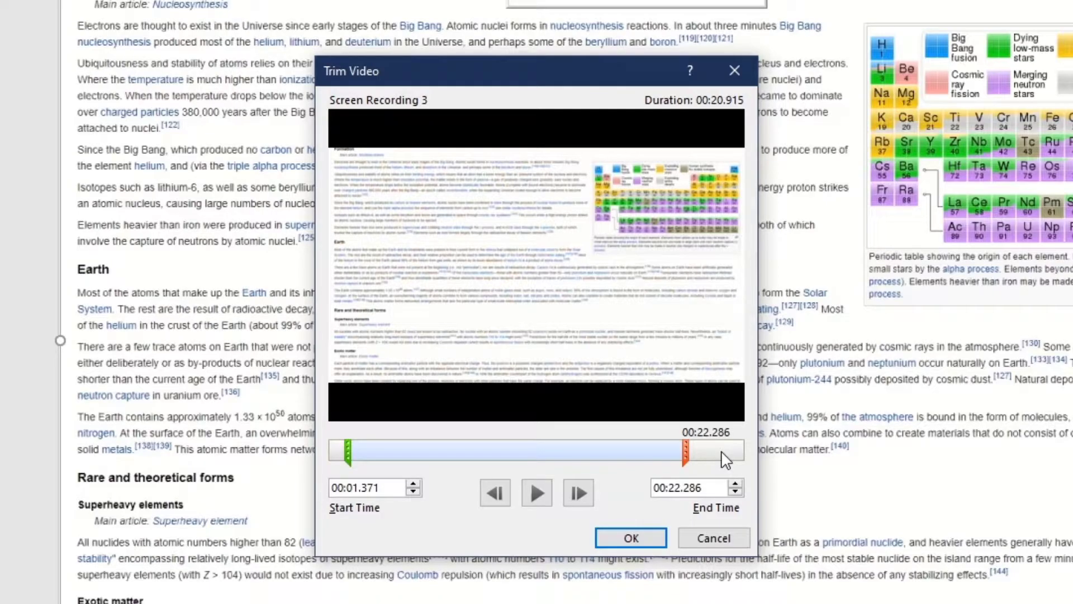
pyautogui.click(631, 538)
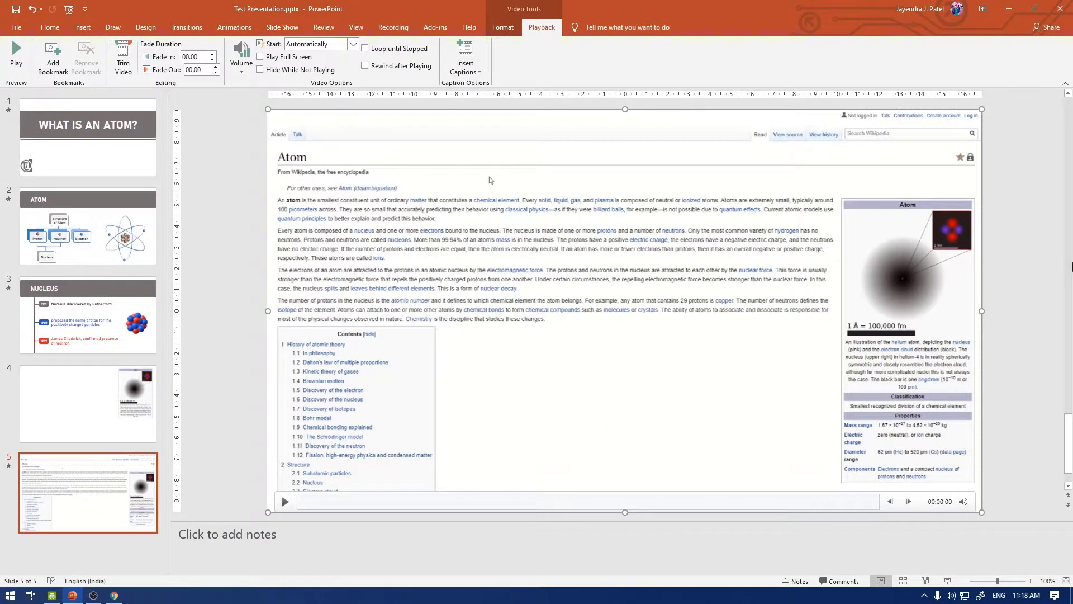
pyautogui.click(285, 502)
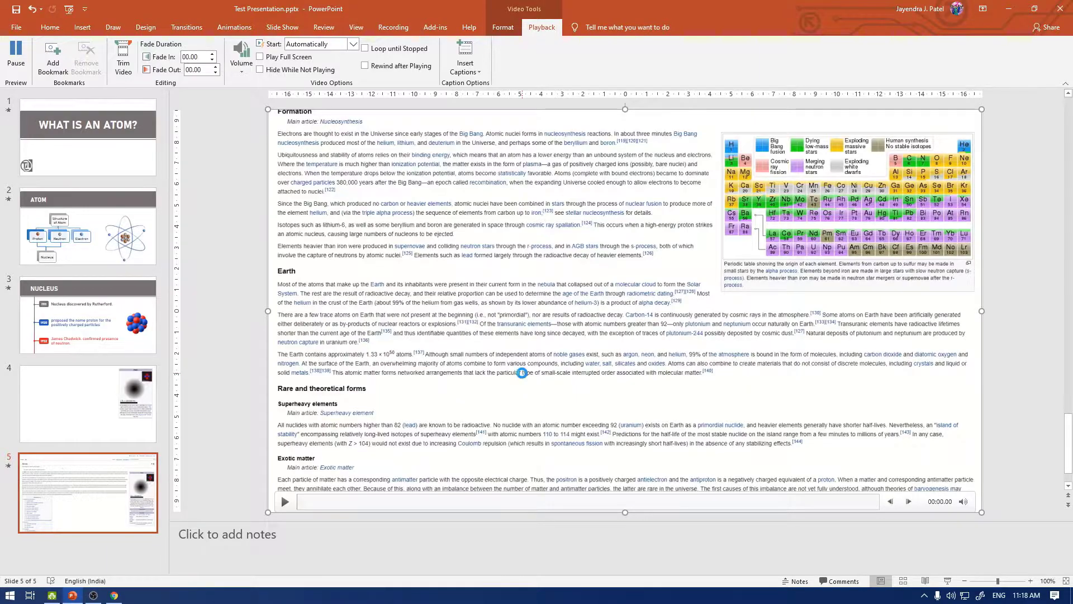
pyautogui.click(1031, 230)
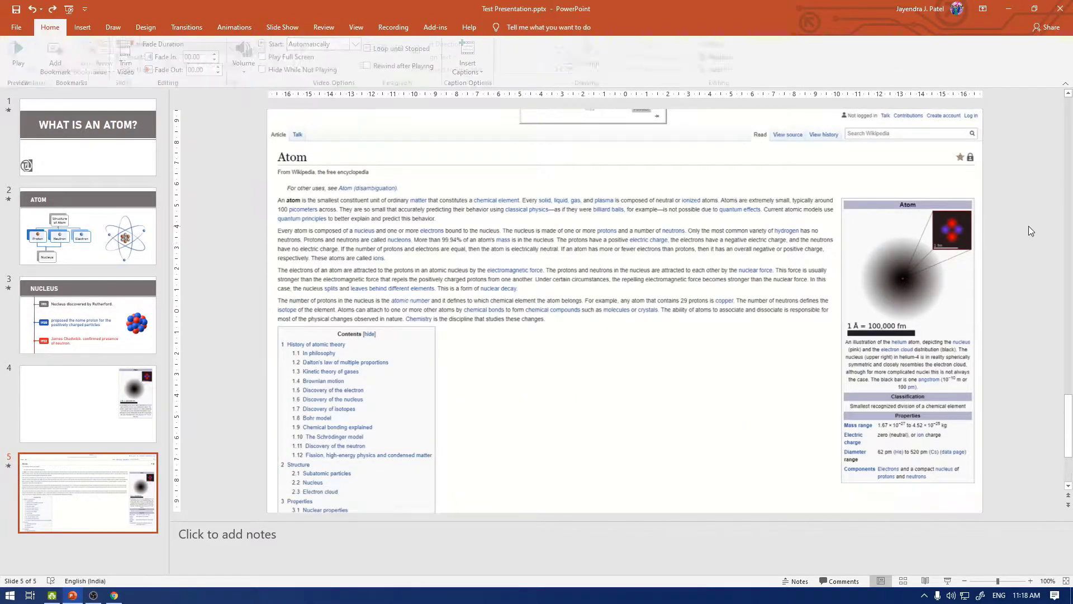
# - Crop the strip above the Article tab off the upper edge of the slide 5 video, to a height of 18.28 cm
pyautogui.click(702, 284)
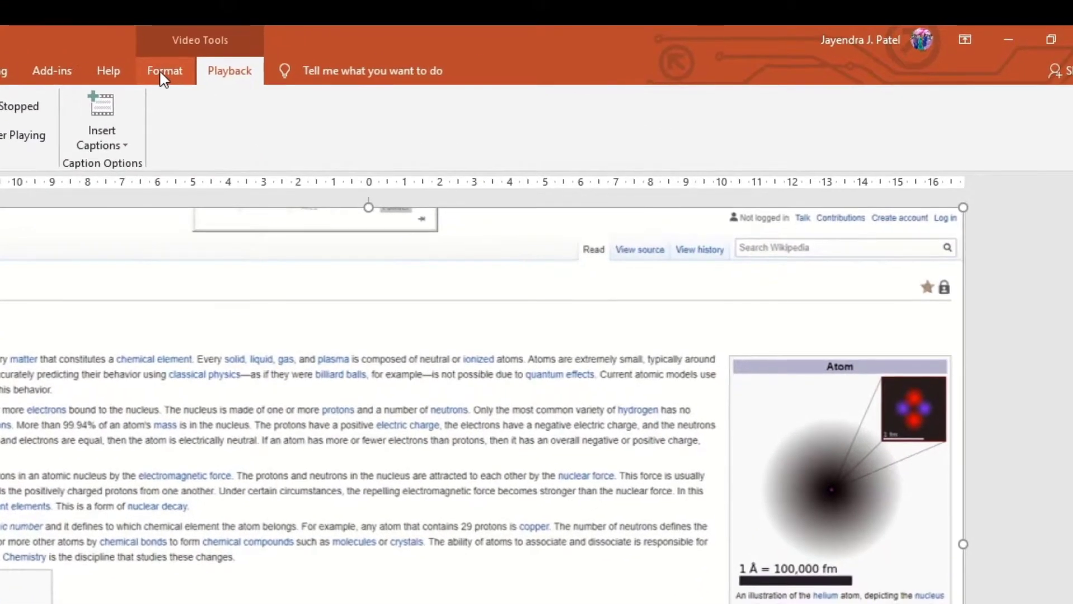
pyautogui.click(499, 28)
pyautogui.click(935, 118)
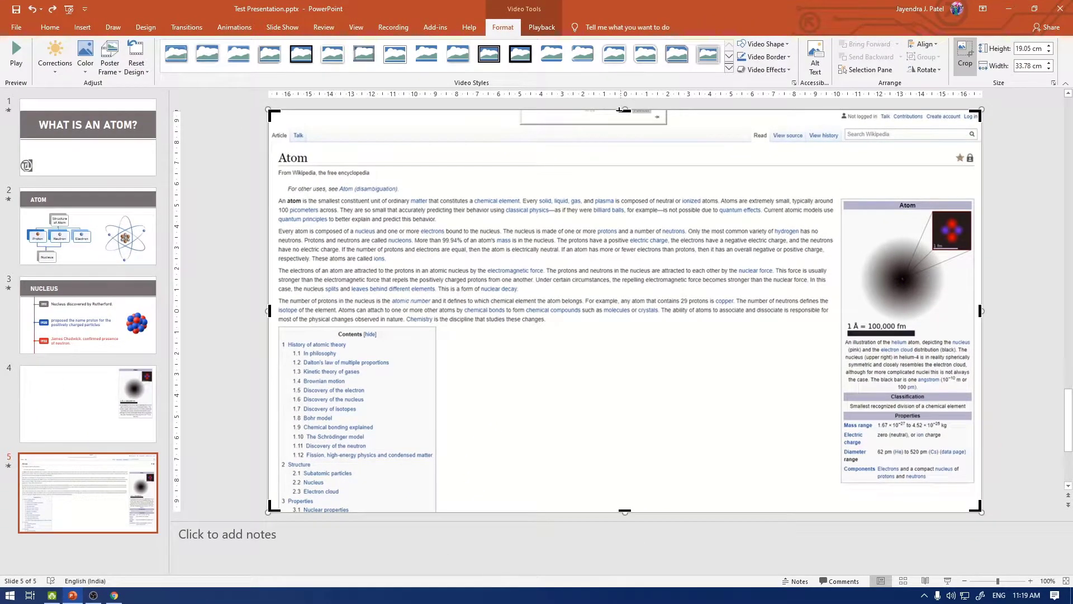
pyautogui.moveTo(619, 111); pyautogui.dragTo(618, 125)
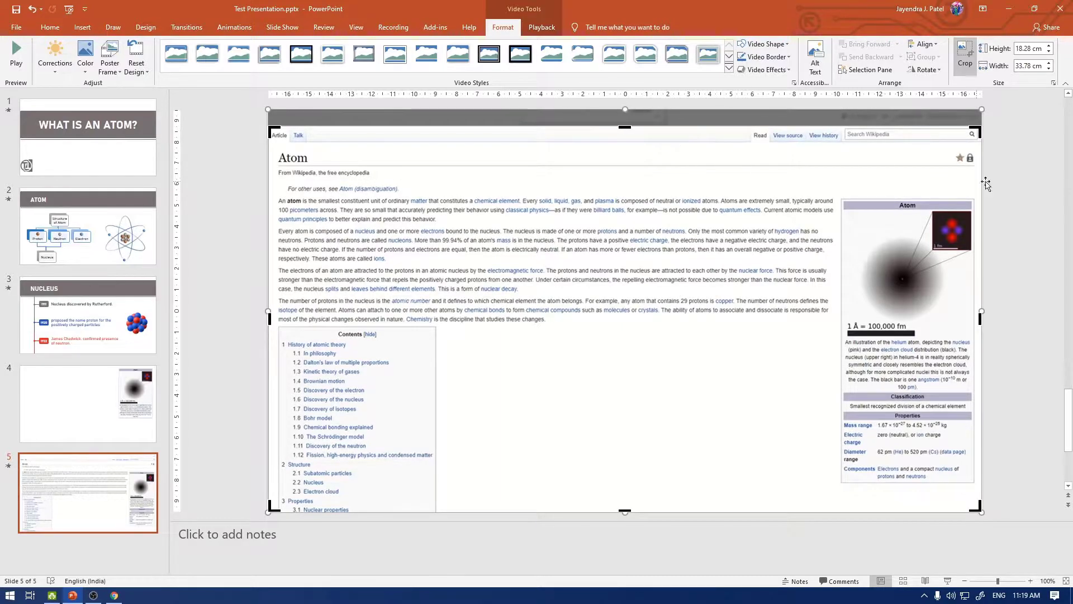
pyautogui.click(1016, 178)
# - Play part of the cropped video on slide 5 and pause it
pyautogui.click(746, 265)
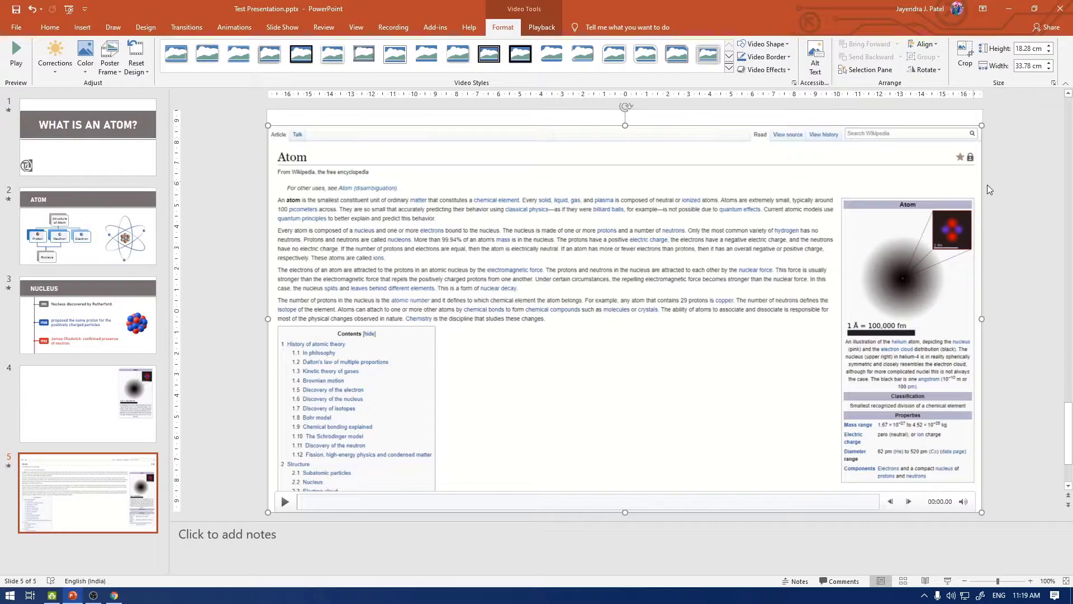
pyautogui.click(1028, 185)
pyautogui.click(666, 270)
pyautogui.click(285, 502)
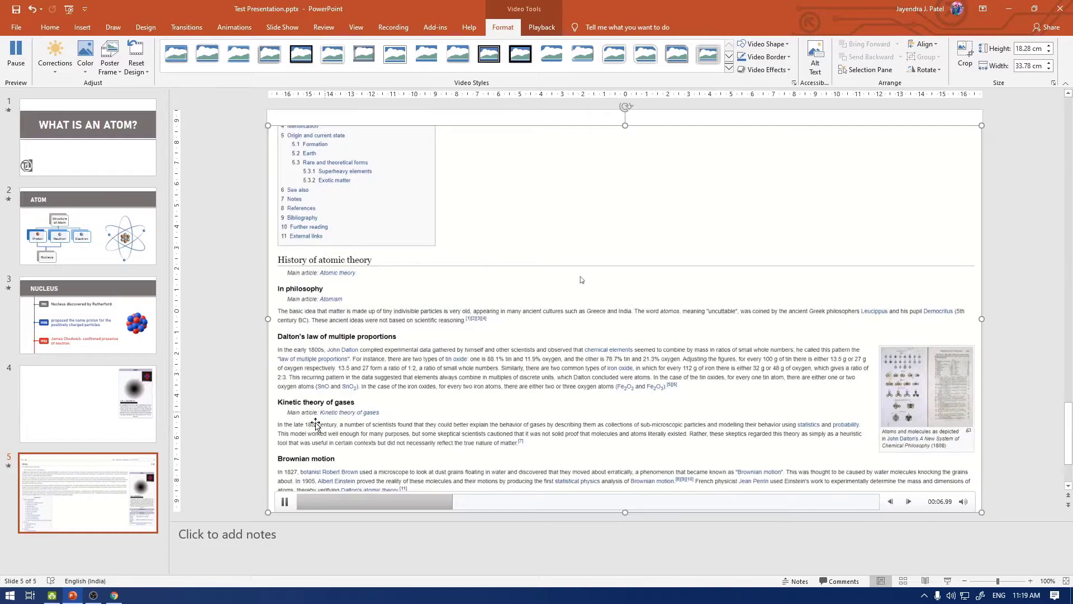
pyautogui.click(289, 501)
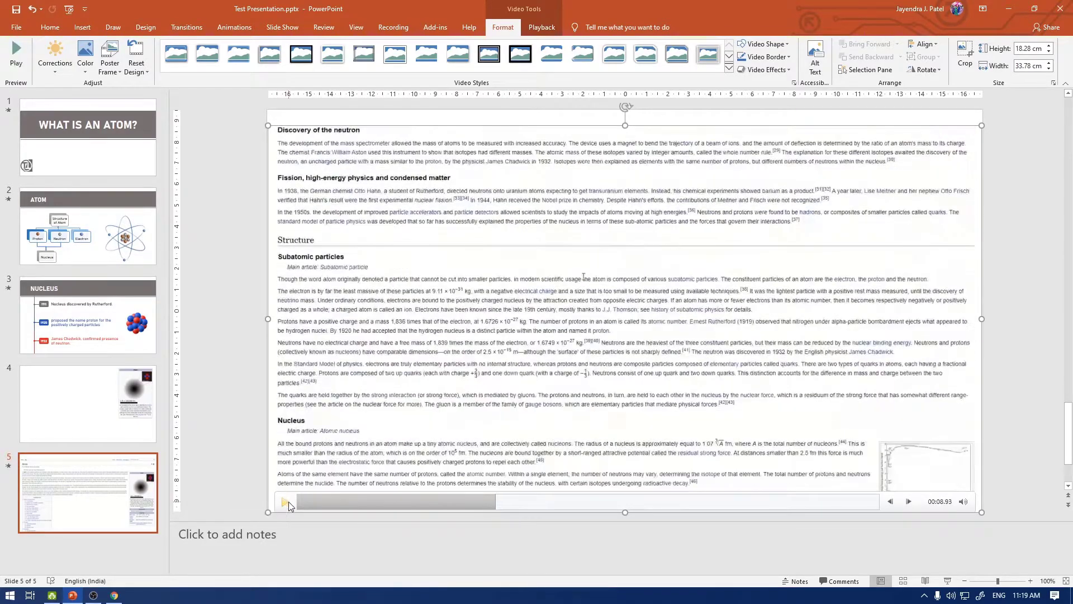
pyautogui.click(246, 456)
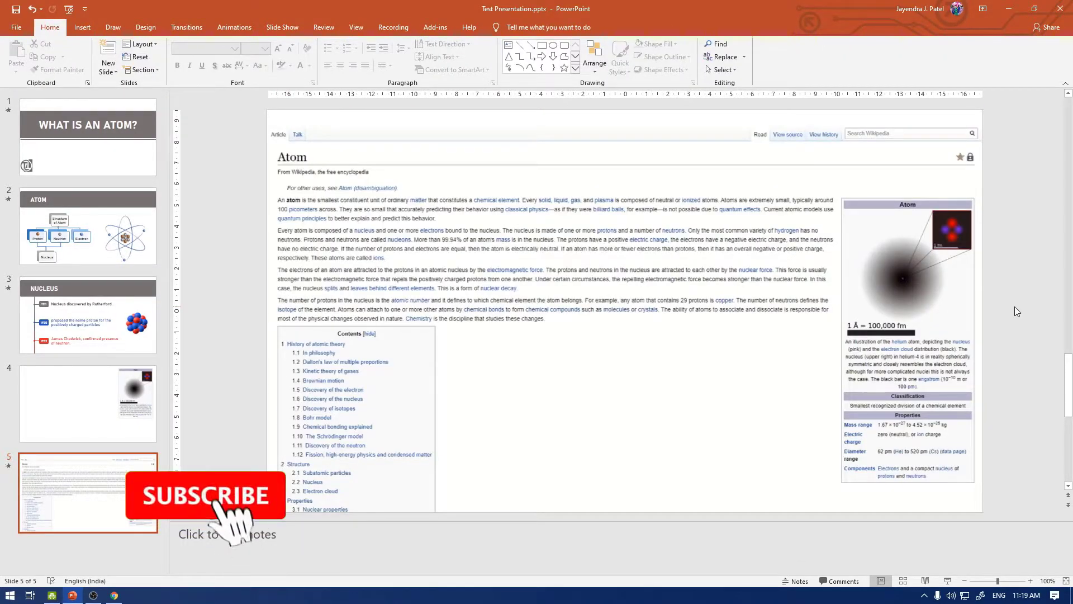
# - Save the screen recording on slide 5 as the media file Media1.mp4 on the Desktop
pyautogui.click(567, 282)
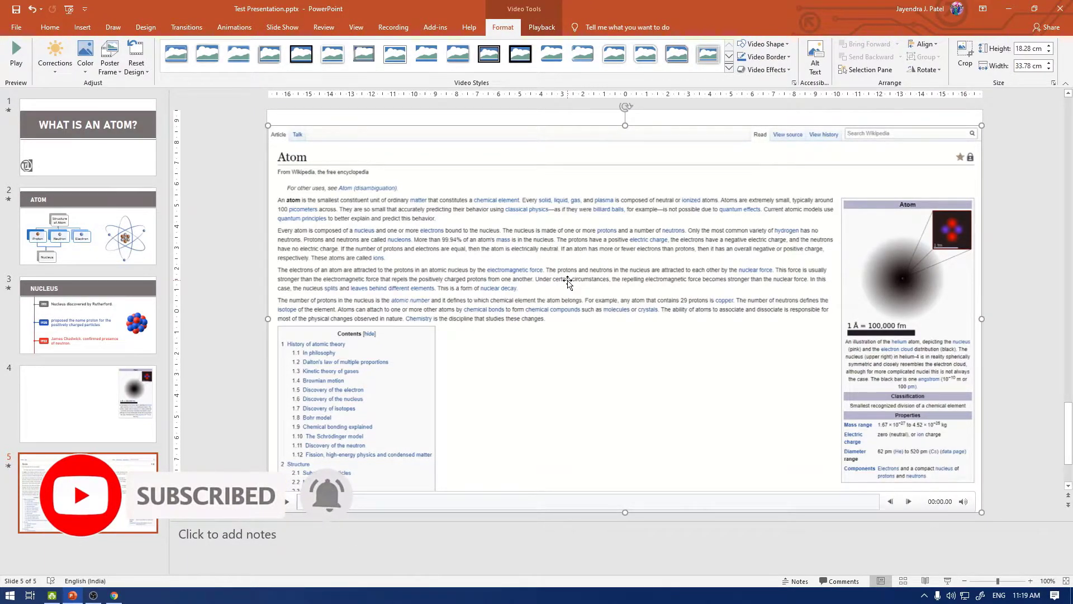
pyautogui.rightClick(568, 283)
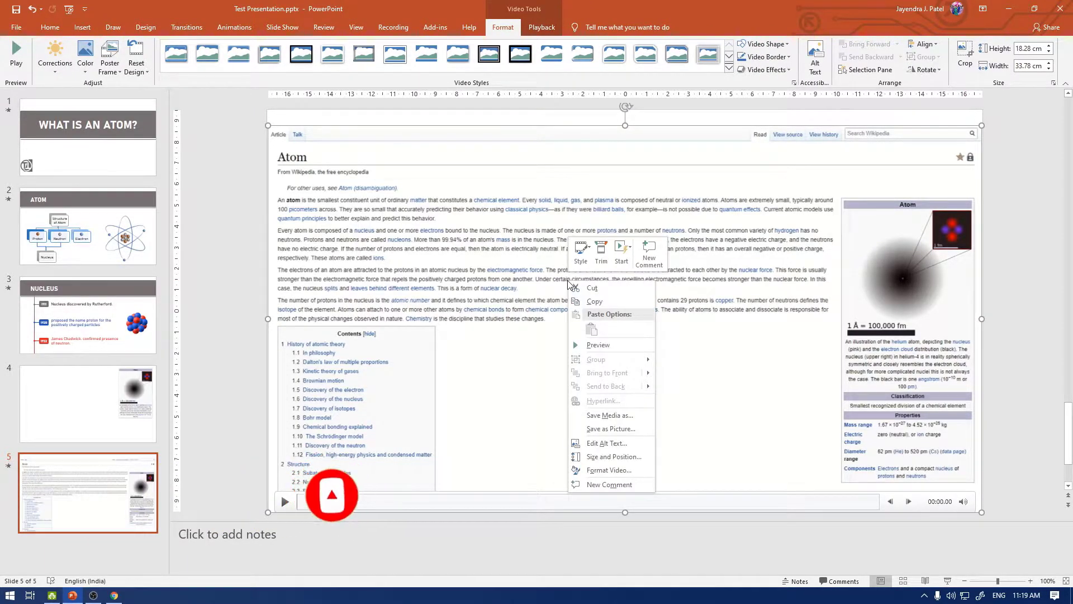
pyautogui.click(611, 415)
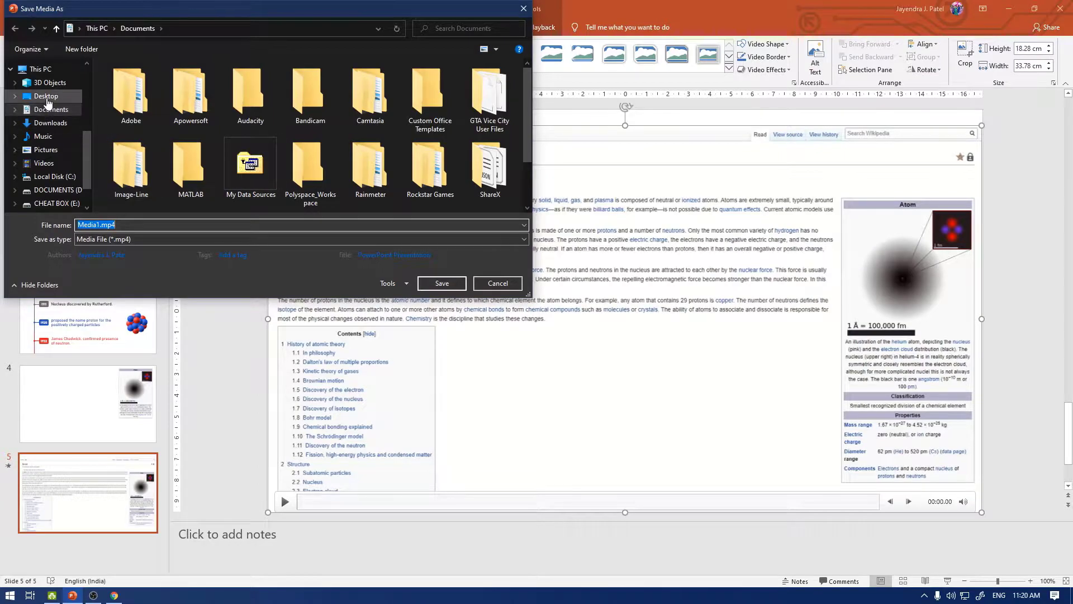
pyautogui.click(47, 99)
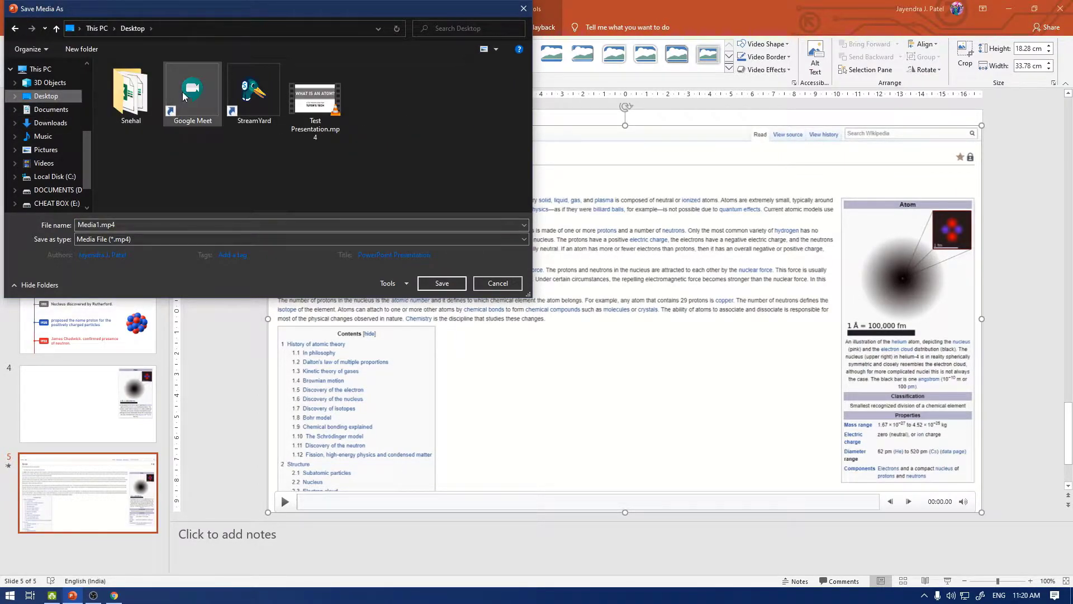
pyautogui.click(446, 283)
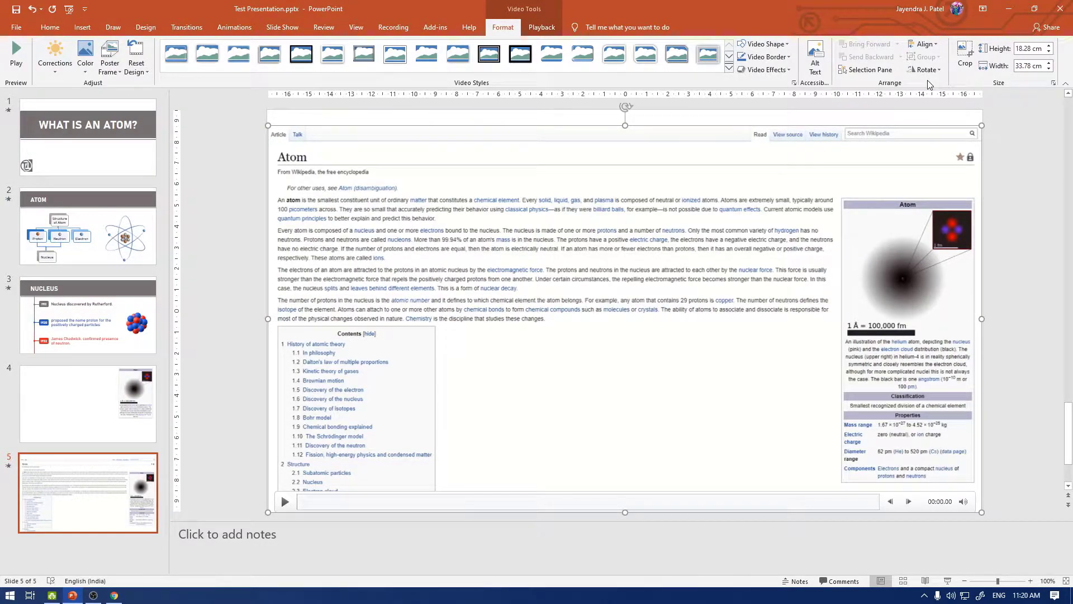
# - Switch to the desktop, play Media1.mp4 in VLC media player, partly in full screen, and close the player
pyautogui.click(1017, 11)
pyautogui.click(1016, 11)
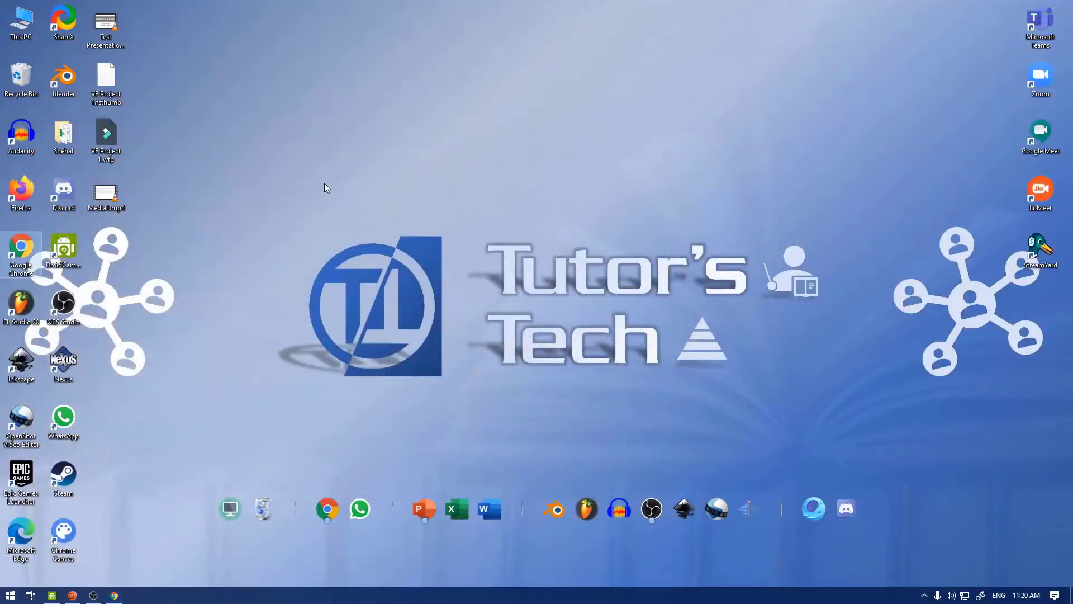
pyautogui.doubleClick(108, 202)
pyautogui.moveTo(338, 80); pyautogui.dragTo(595, 7)
pyautogui.doubleClick(492, 245)
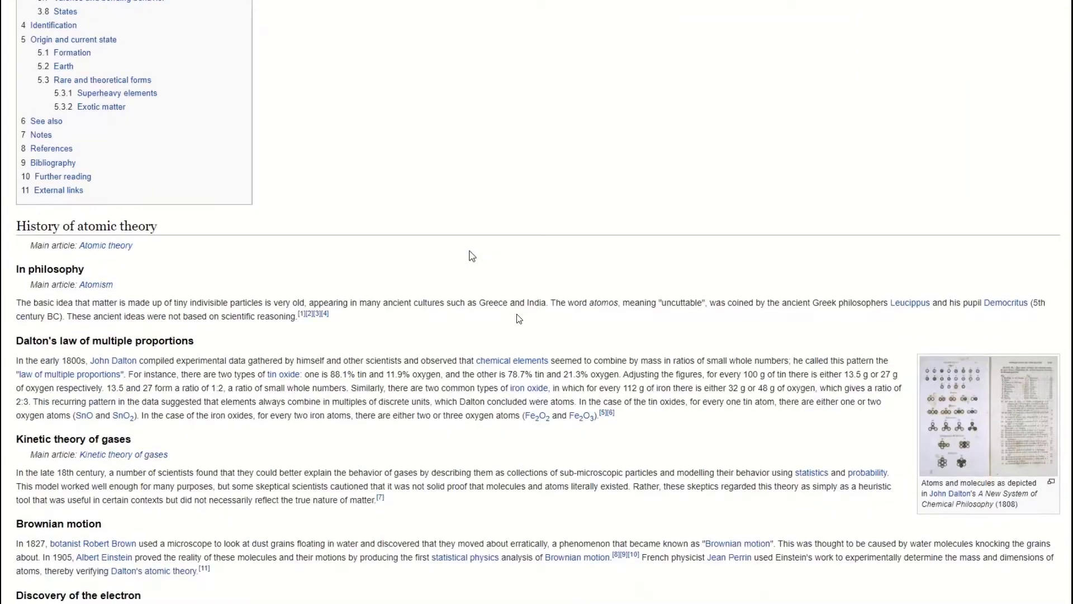
pyautogui.doubleClick(519, 318)
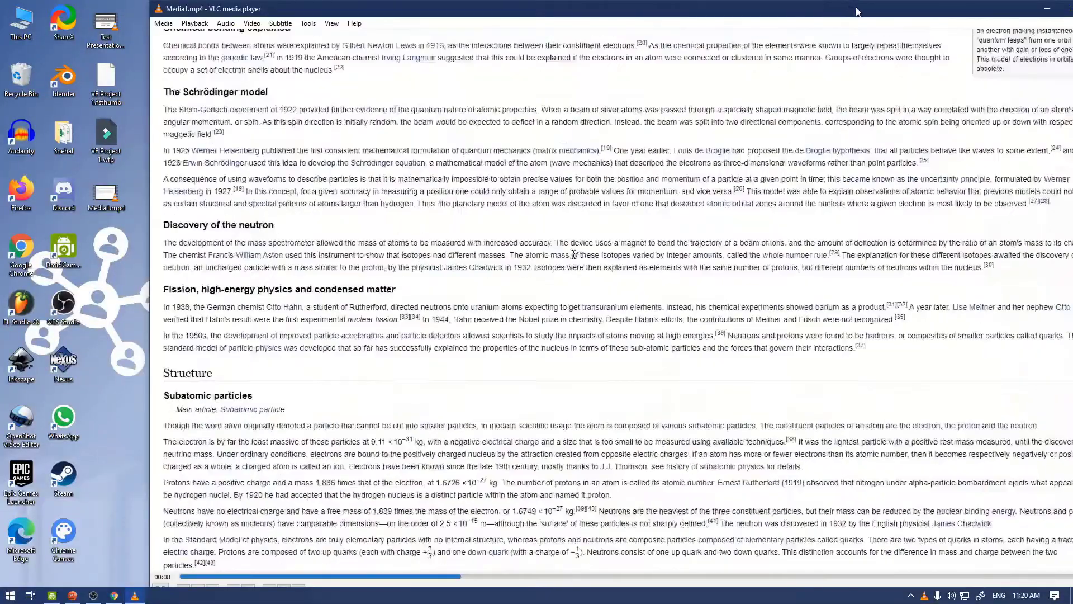
pyautogui.moveTo(859, 9); pyautogui.dragTo(594, 84)
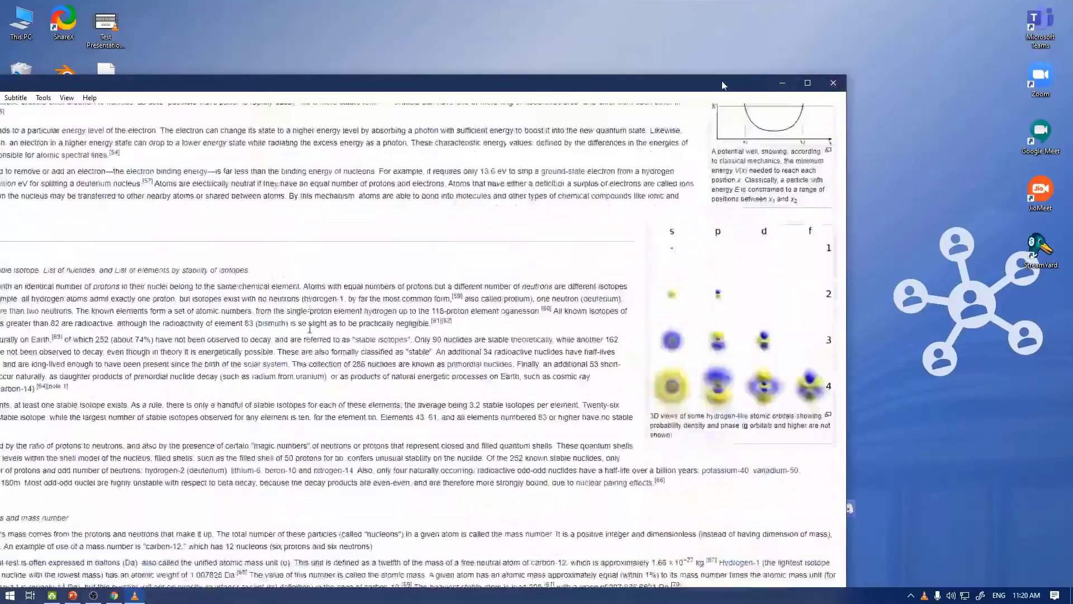
pyautogui.moveTo(718, 86); pyautogui.dragTo(906, 24)
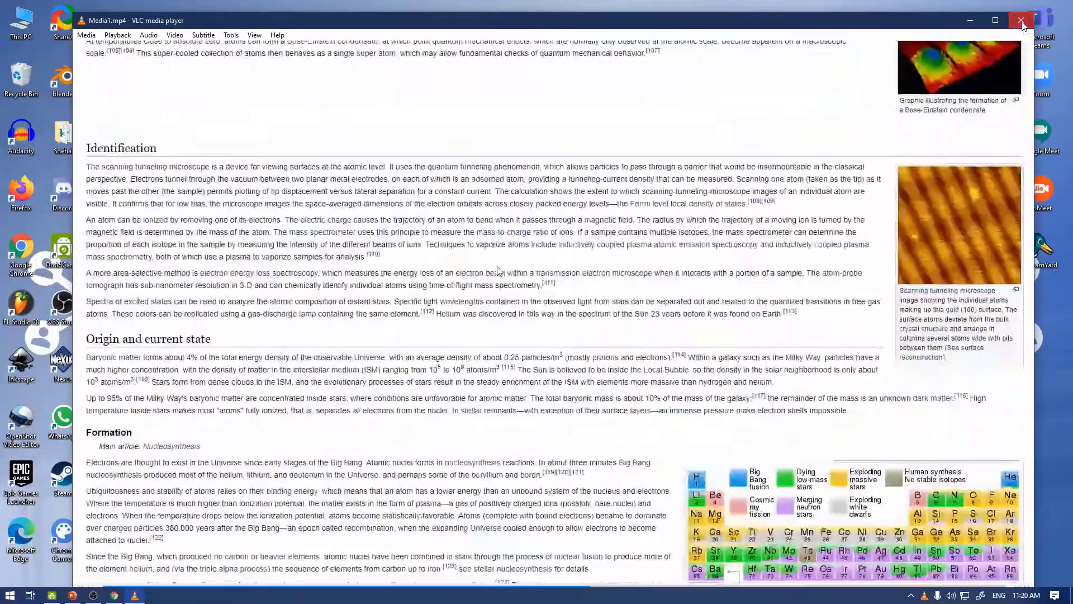
pyautogui.click(1021, 22)
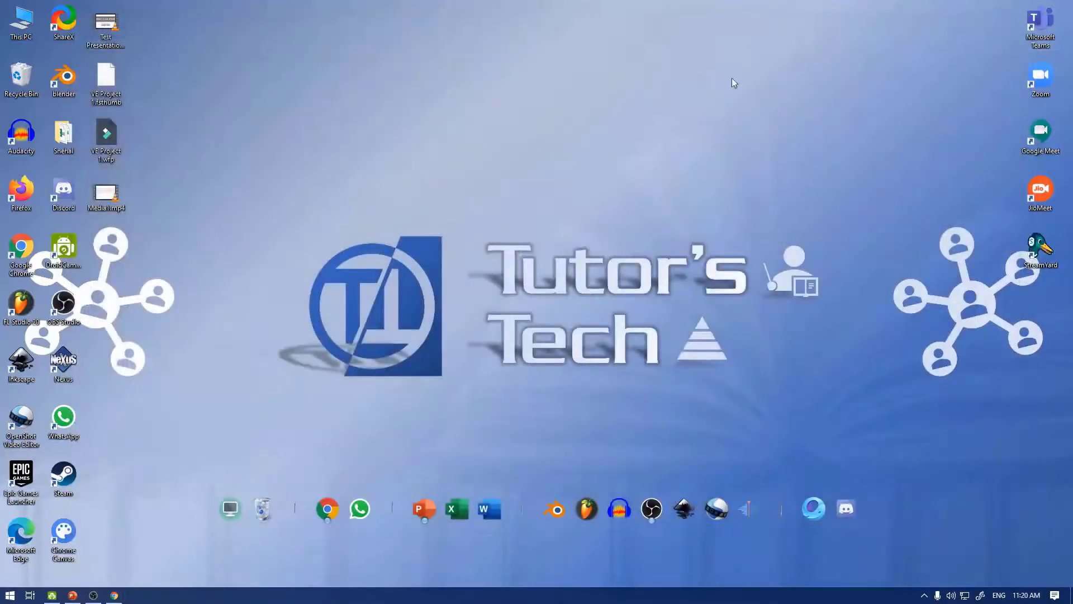
# - Switch back to PowerPoint and delete slides 4 and 5, which hold the screen clipping and the screen recording
pyautogui.click(72, 594)
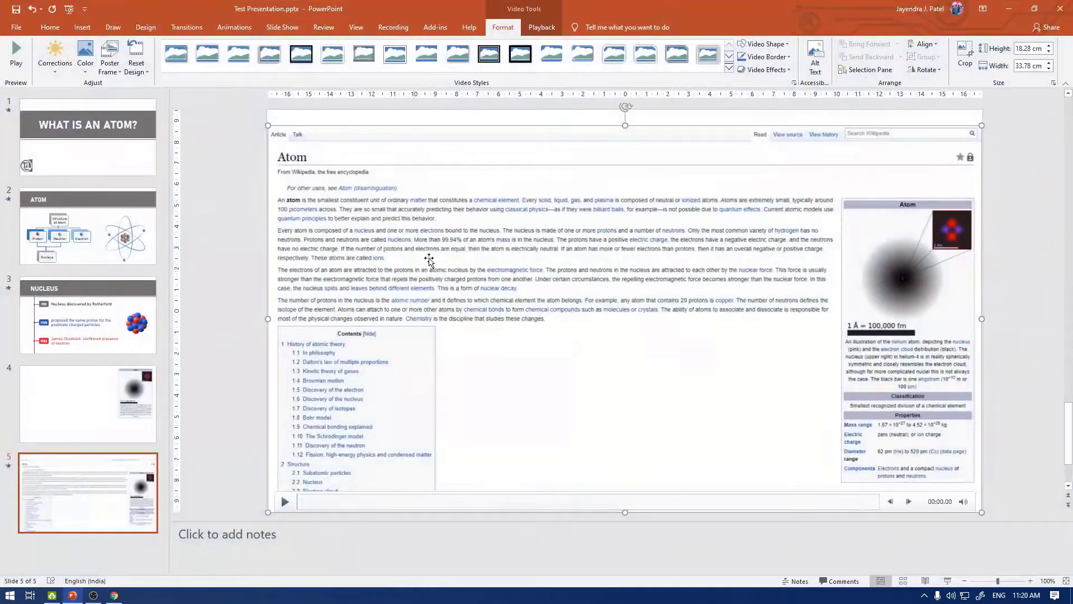
pyautogui.click(95, 408)
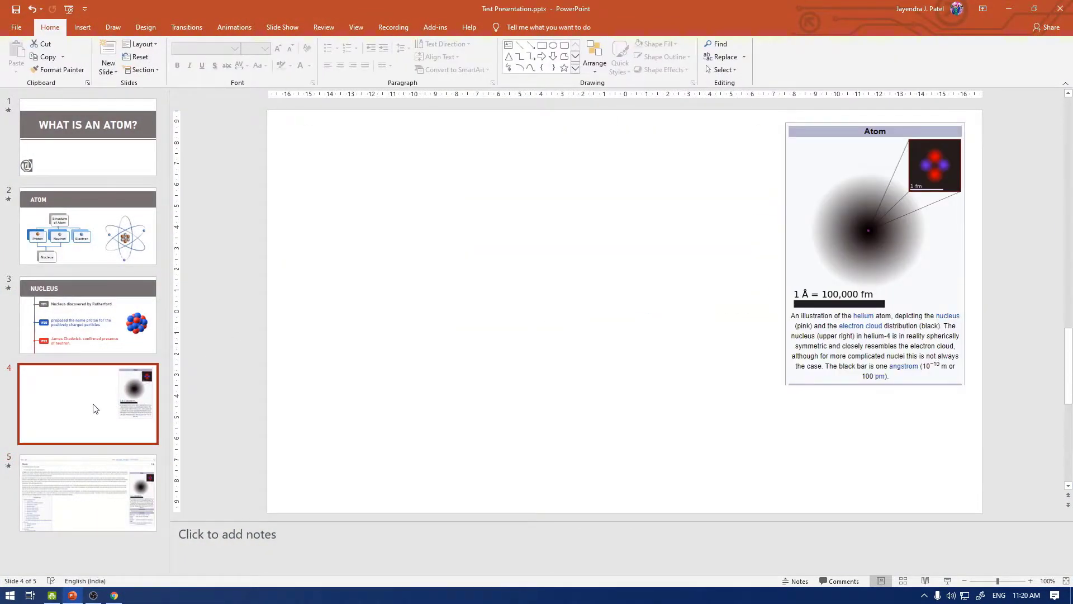
pyautogui.press('Delete')
pyautogui.press('Delete')
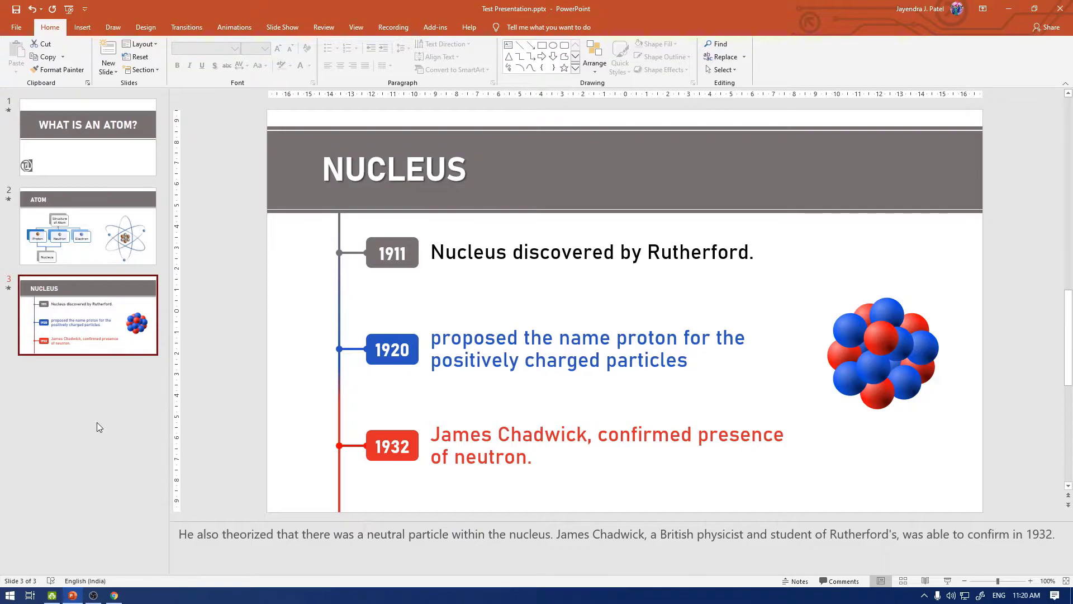
pyautogui.click(96, 421)
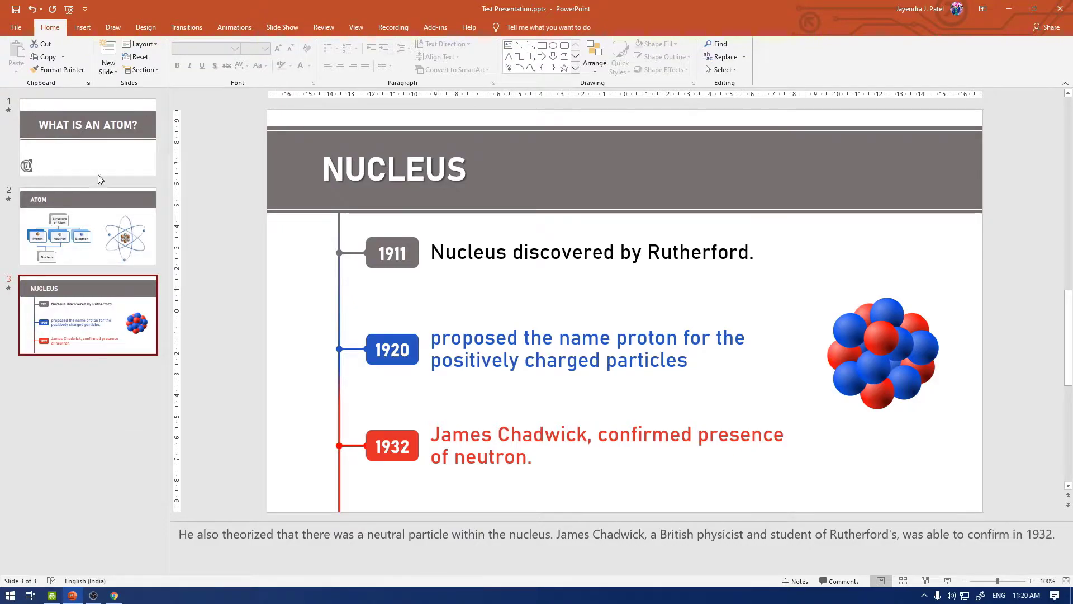
# - Go to the title slide and bring up the commands for recording the slide show
pyautogui.click(108, 164)
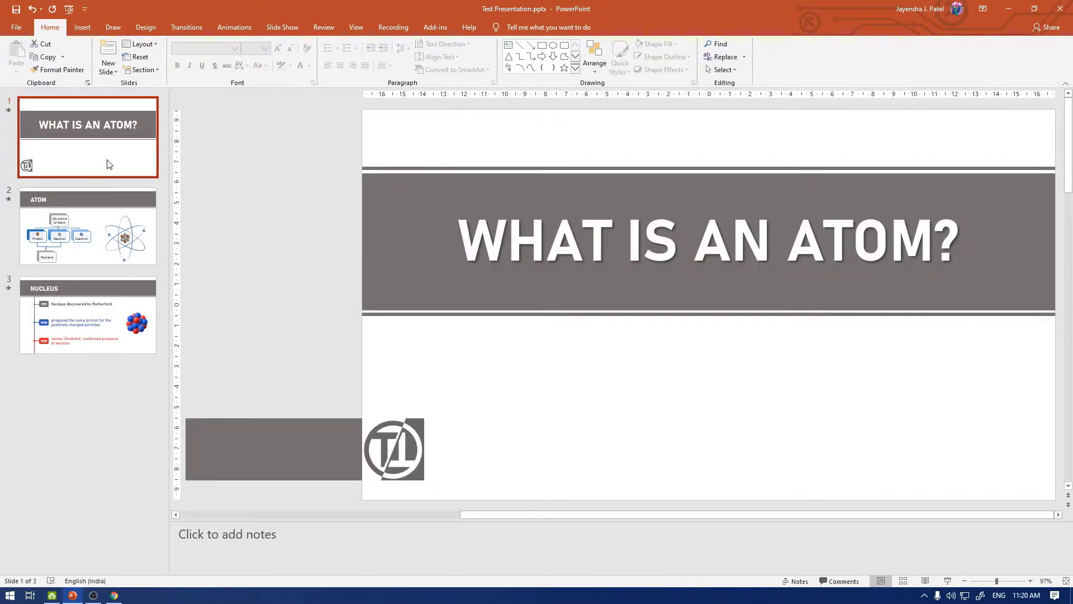
pyautogui.click(393, 27)
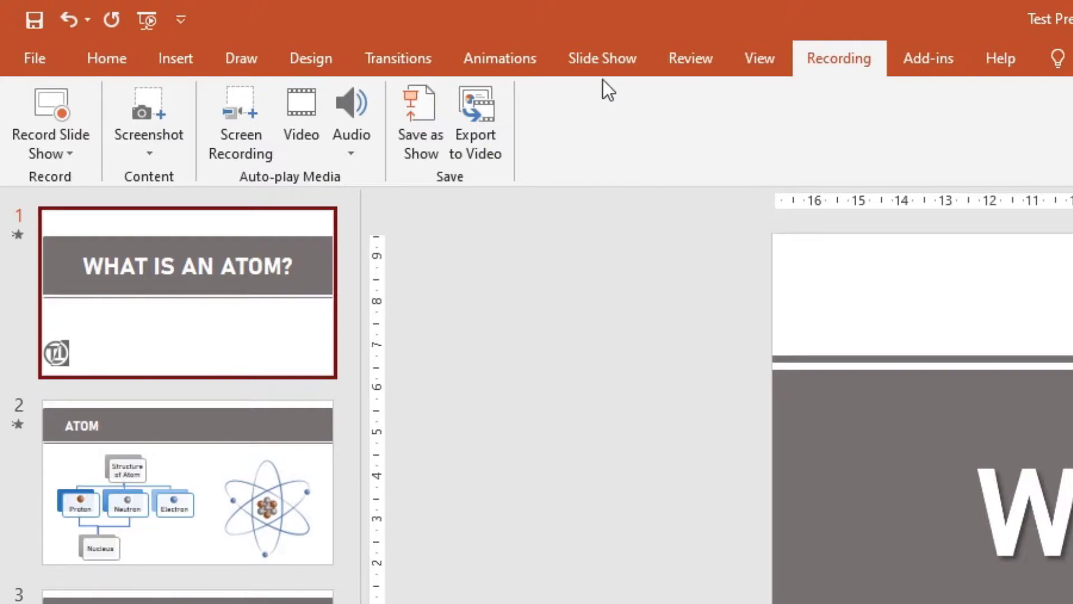
pyautogui.click(600, 61)
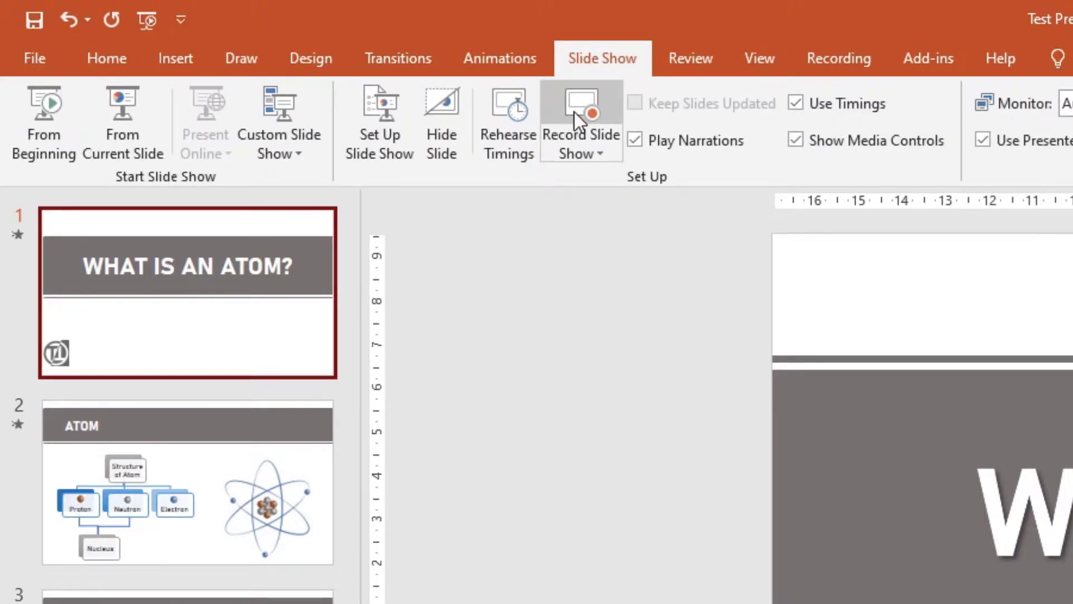